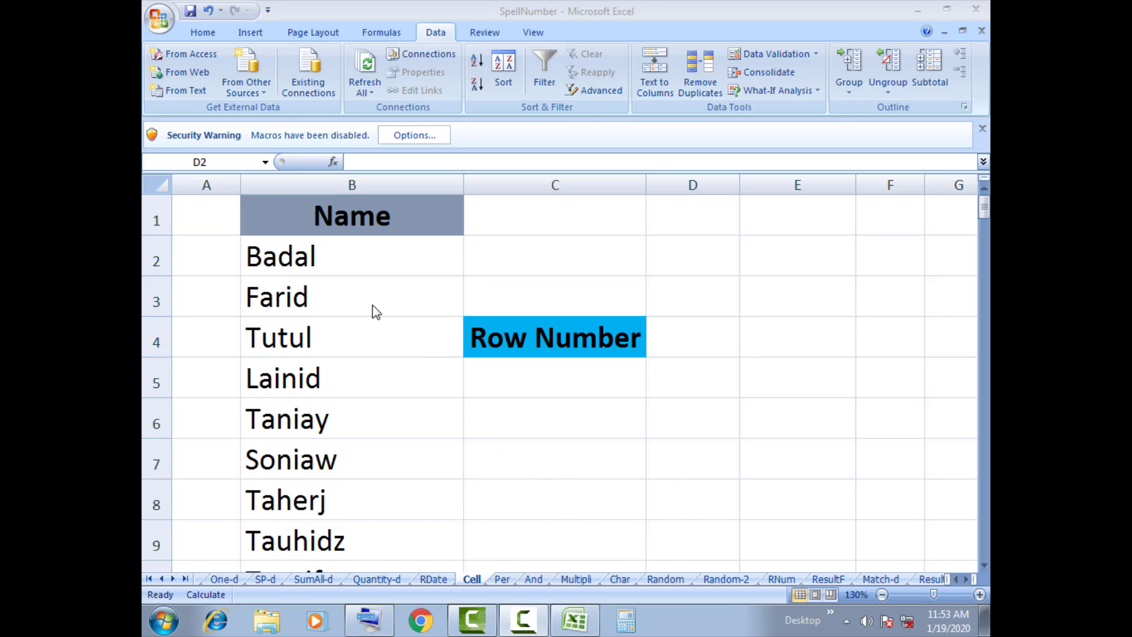
Examine how far the Name list in column B extends, from B2 down to its last entry, and return to the header.
left_click(356, 268)
left_click(344, 256)
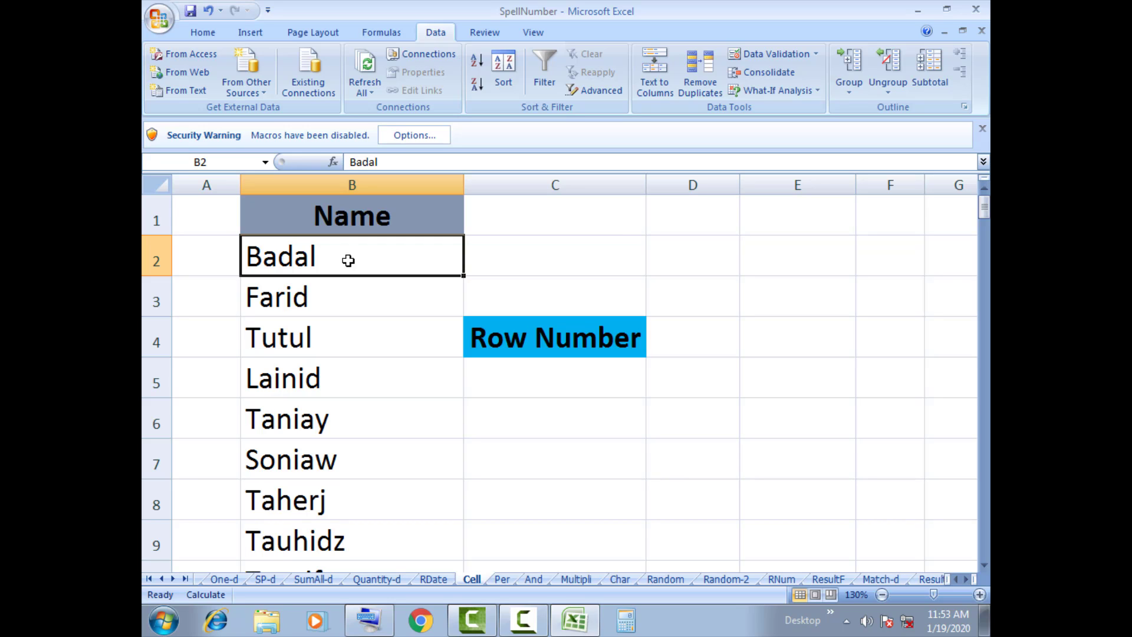
key("ctrl+Down")
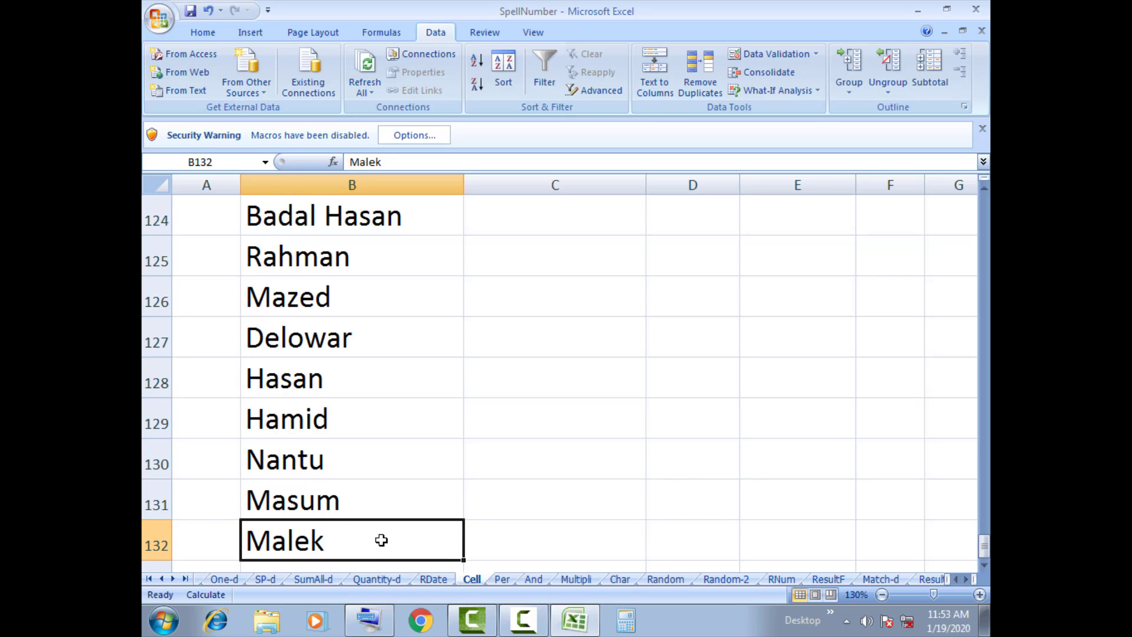
key("ctrl+Up")
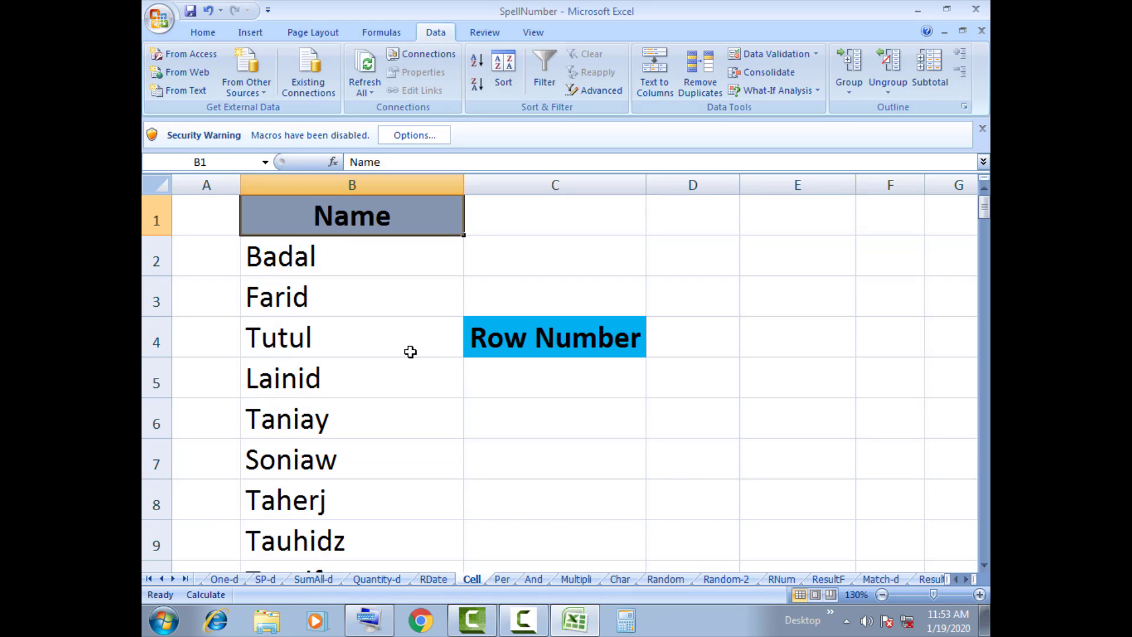
left_click(331, 258)
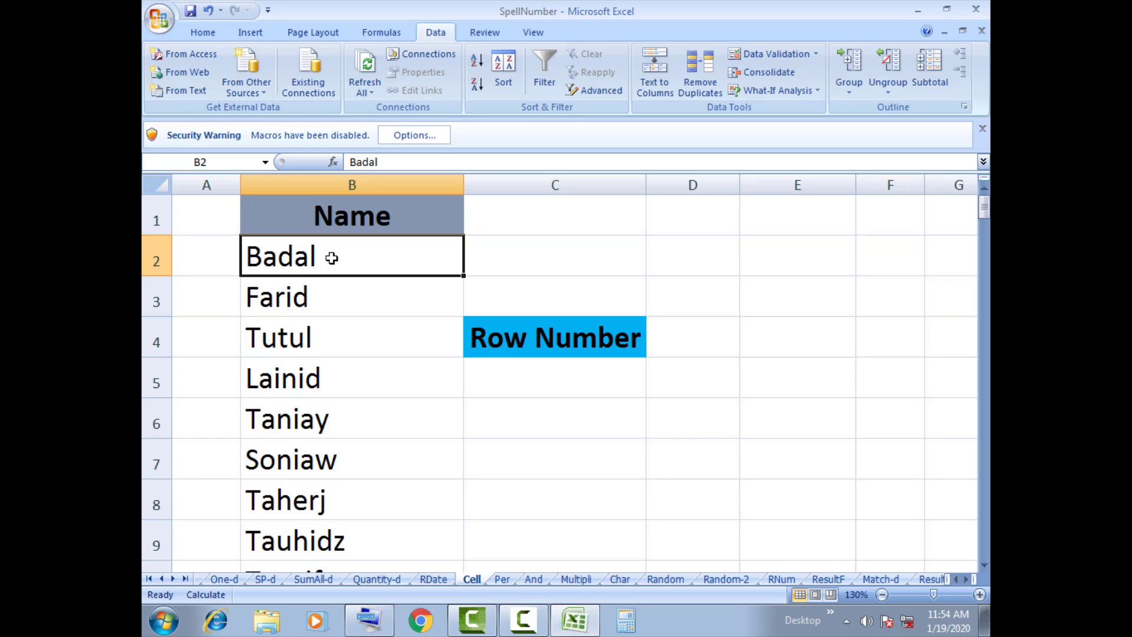
key("ctrl+shift+Down")
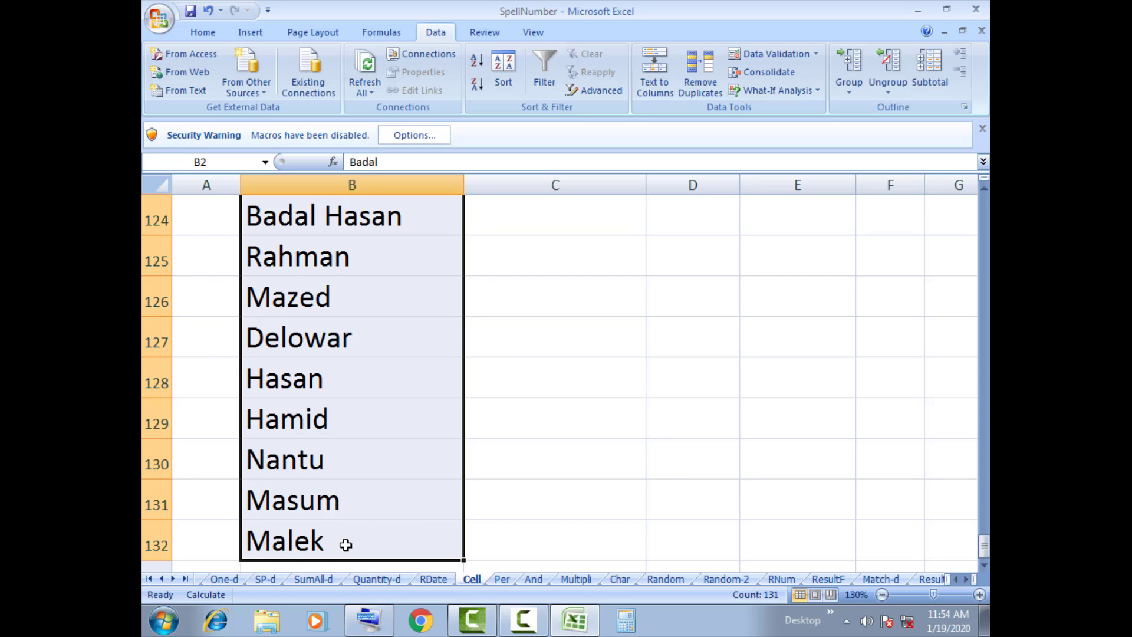
key("ctrl+Up")
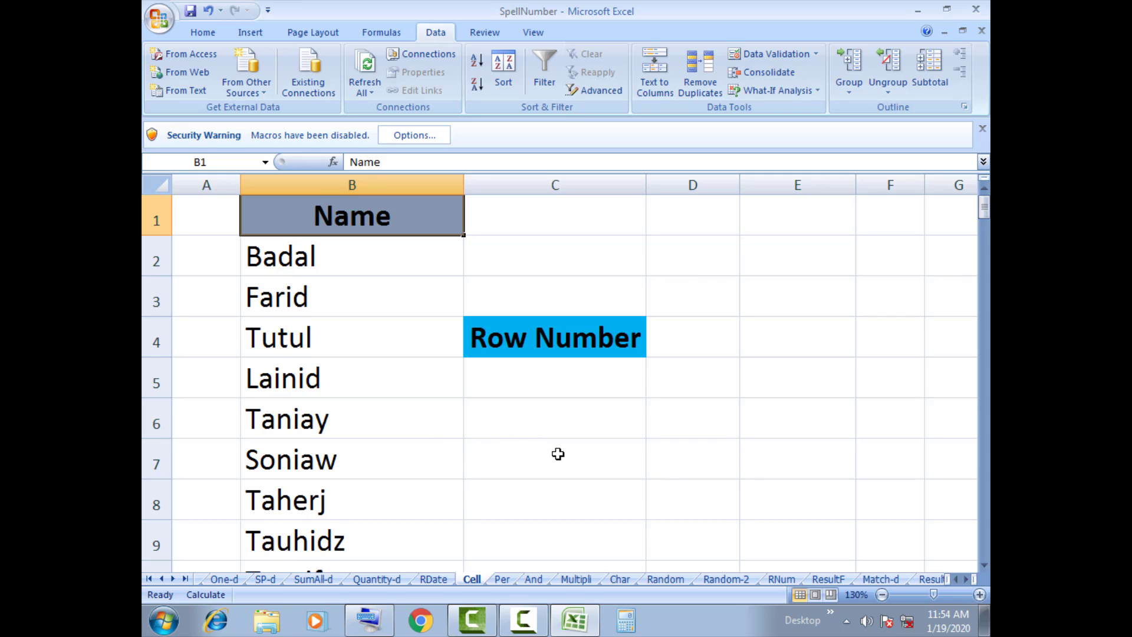
Find the cell in the sheet that matches the name already held in the search box, and close the search.
key("ctrl+f")
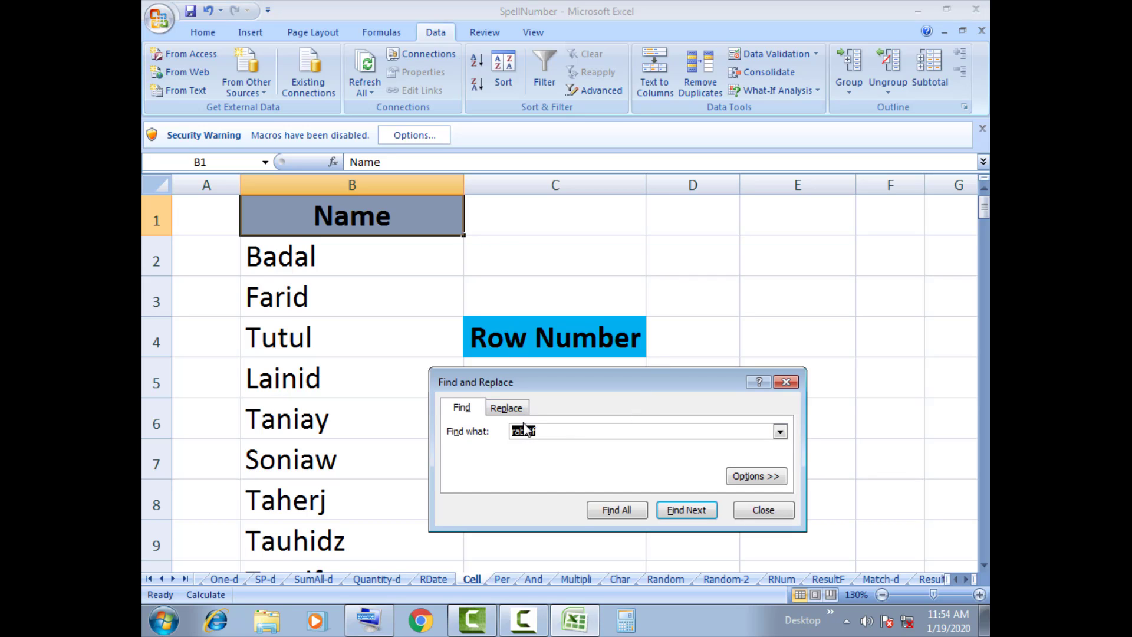
left_click(510, 410)
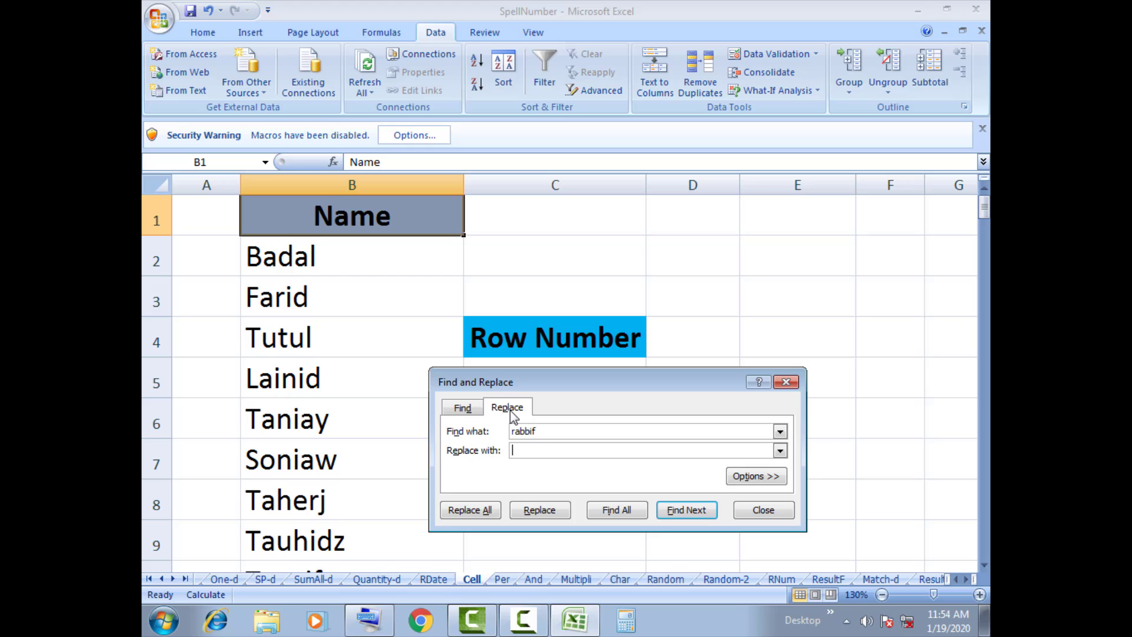
left_click(465, 409)
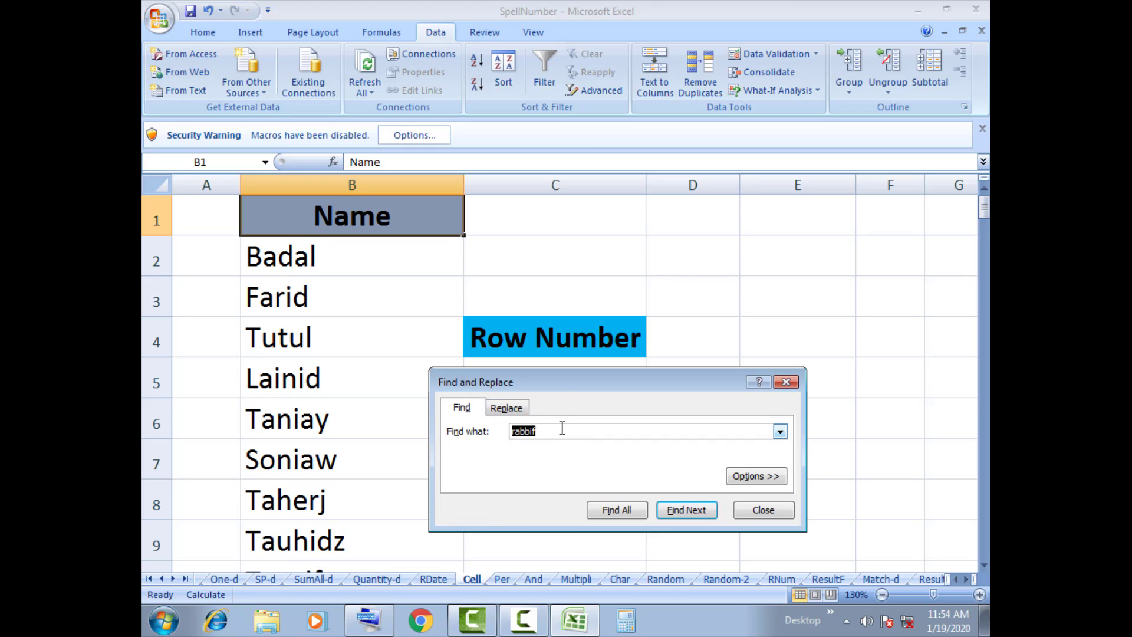
left_click_drag(559, 379, 563, 321)
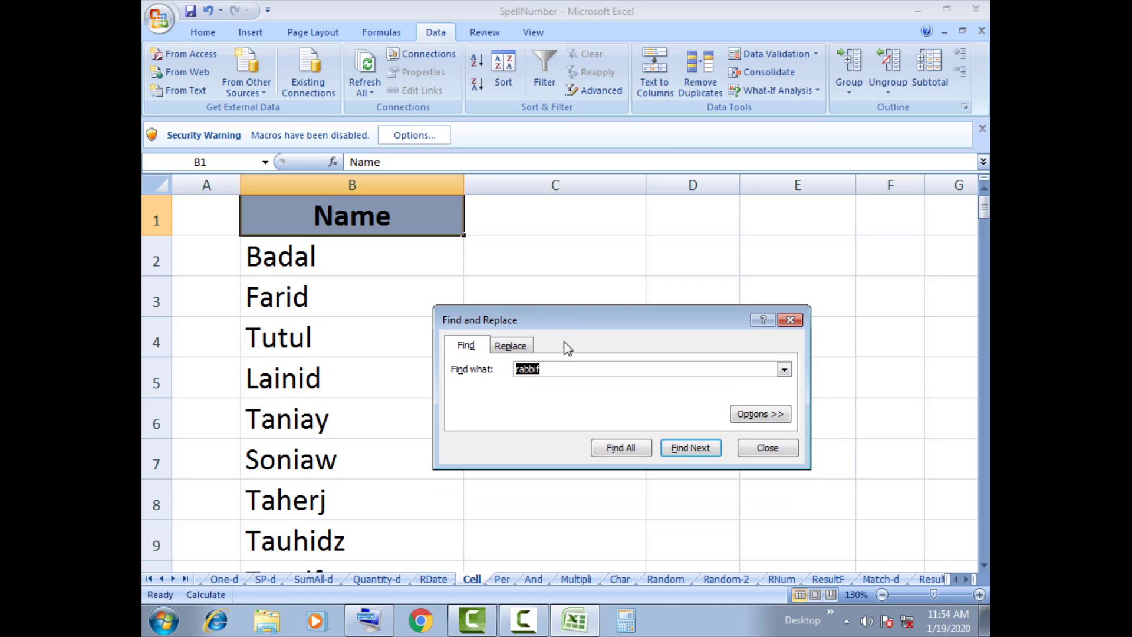
left_click(558, 369)
left_click(697, 451)
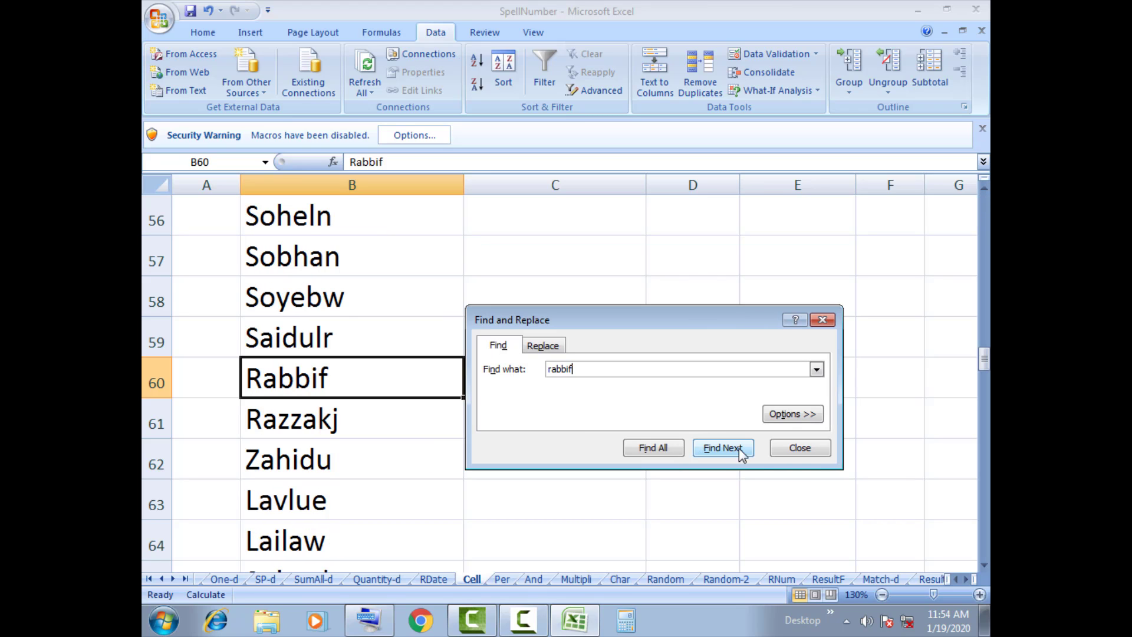
left_click(805, 447)
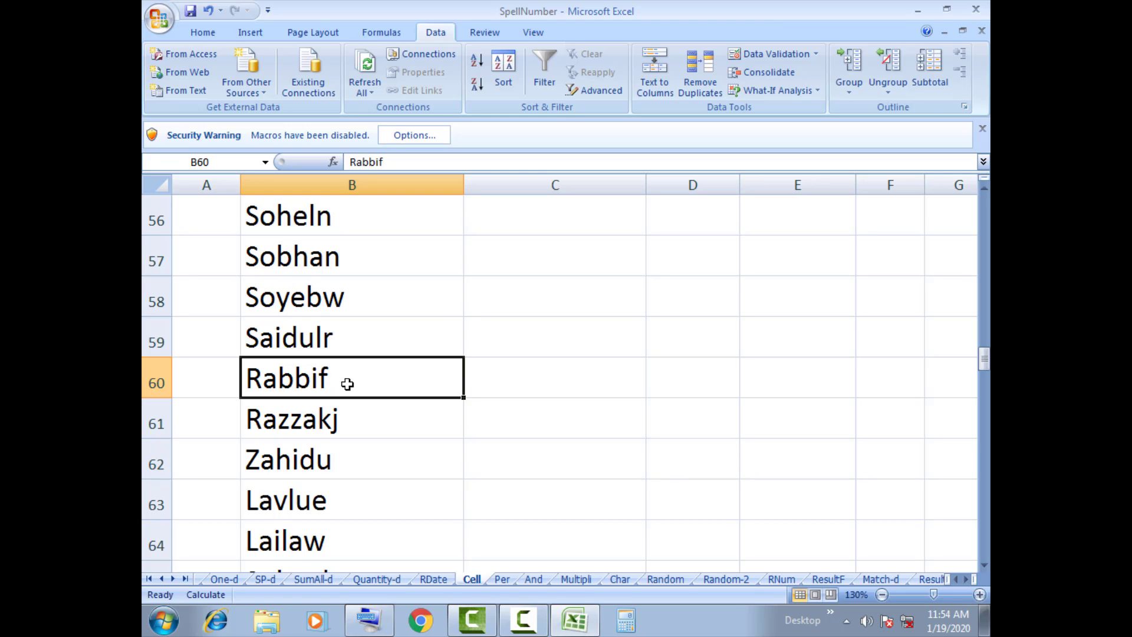
Look through the Name column down to its last filled cell and return to the start of the list.
scroll(359, 385, "up", 18)
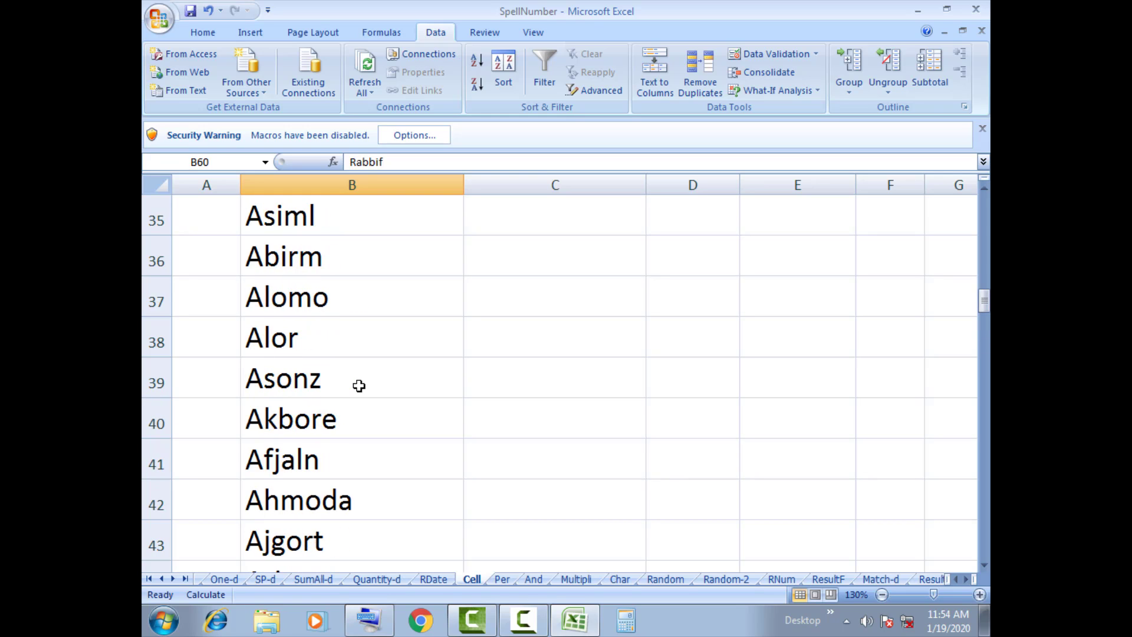
scroll(352, 383, "down", 20)
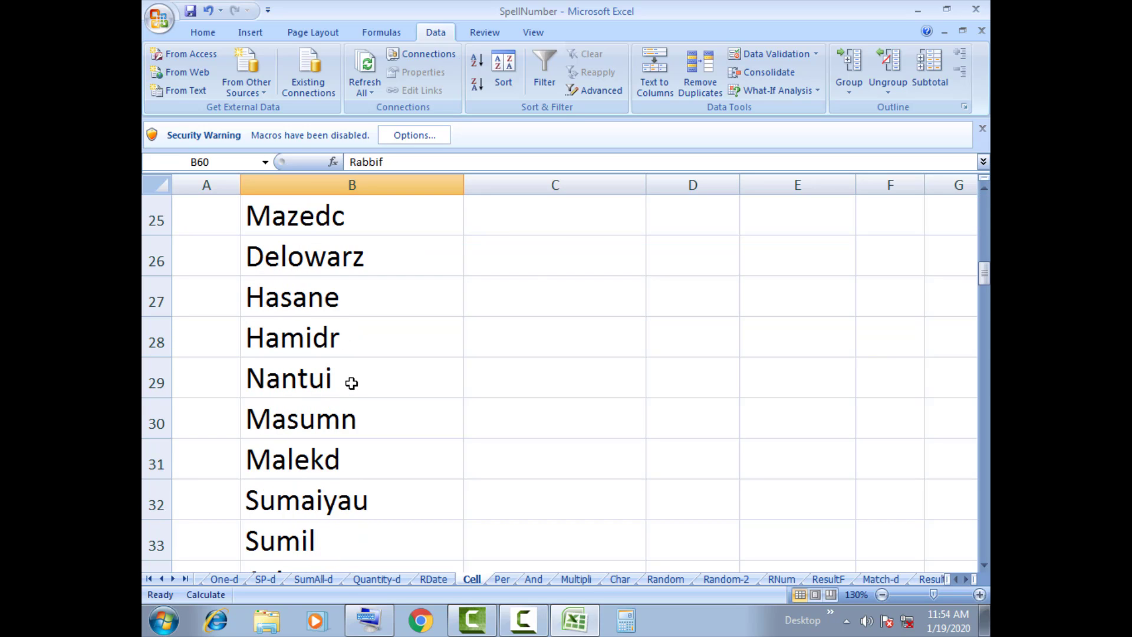
scroll(369, 433, "down", 16)
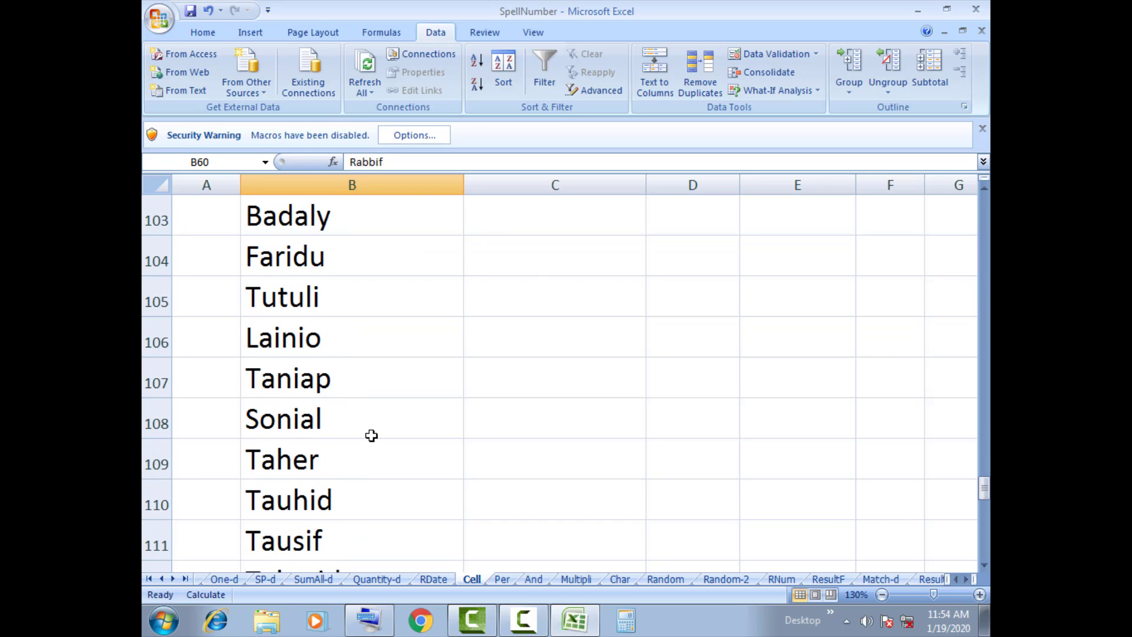
scroll(369, 434, "up", 4)
scroll(369, 434, "up", 1)
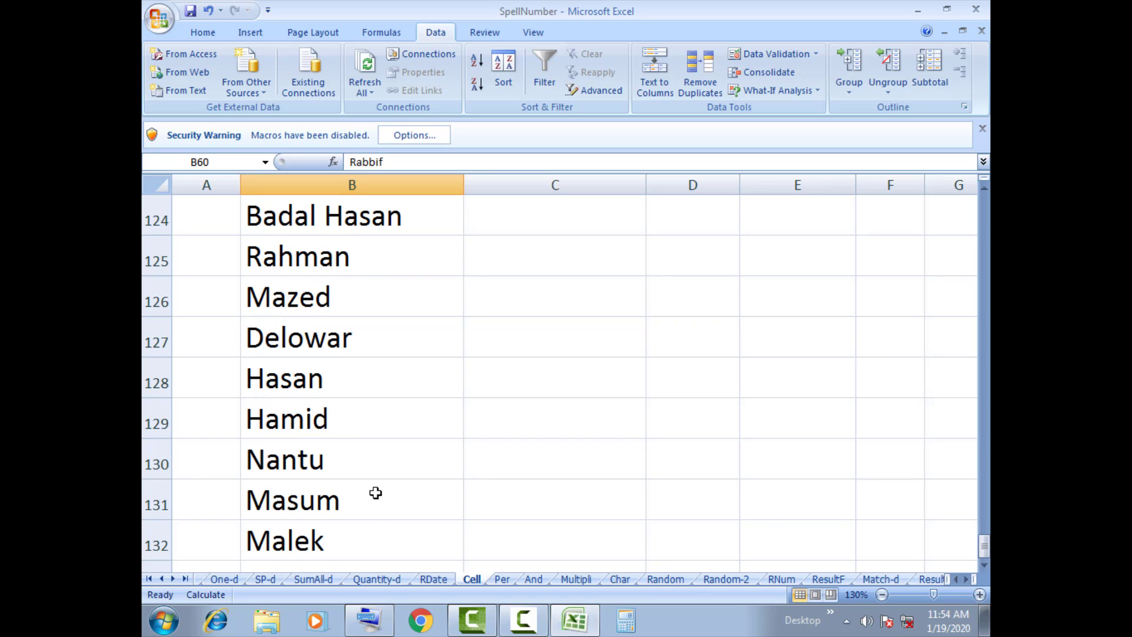
left_click(369, 532)
scroll(369, 532, "down", 2)
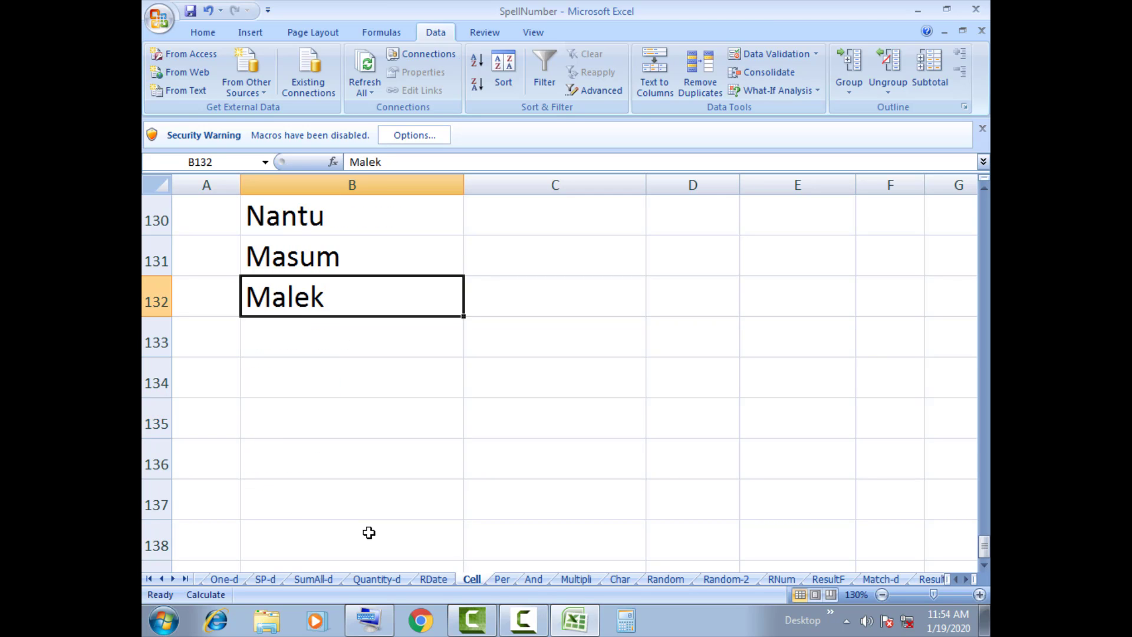
scroll(368, 531, "up", 20)
scroll(356, 511, "up", 20)
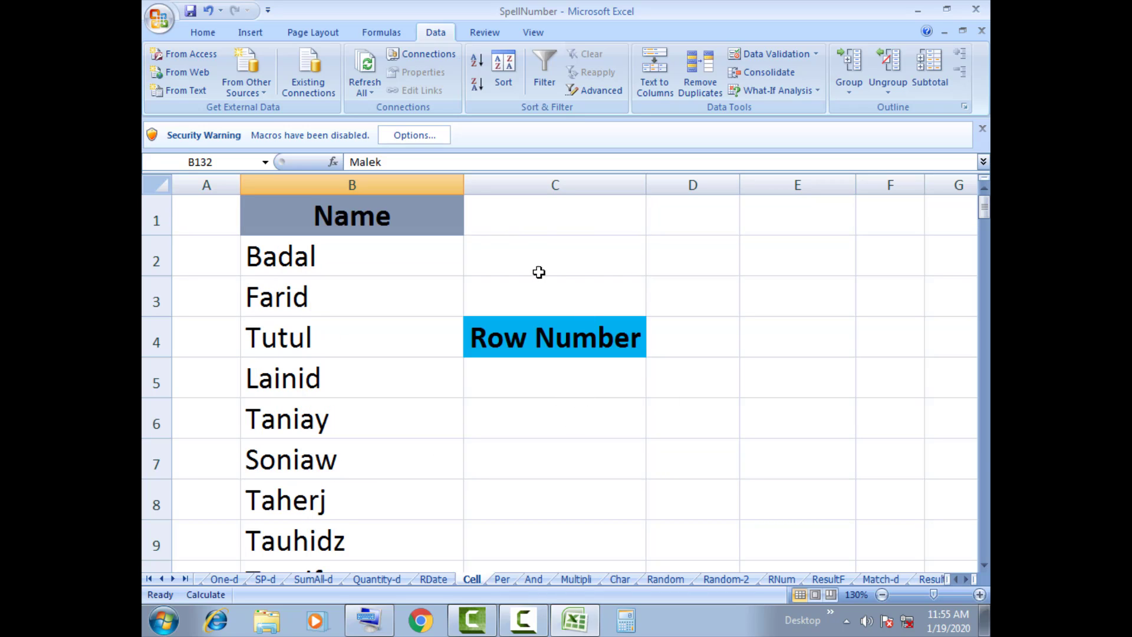
left_click(687, 304)
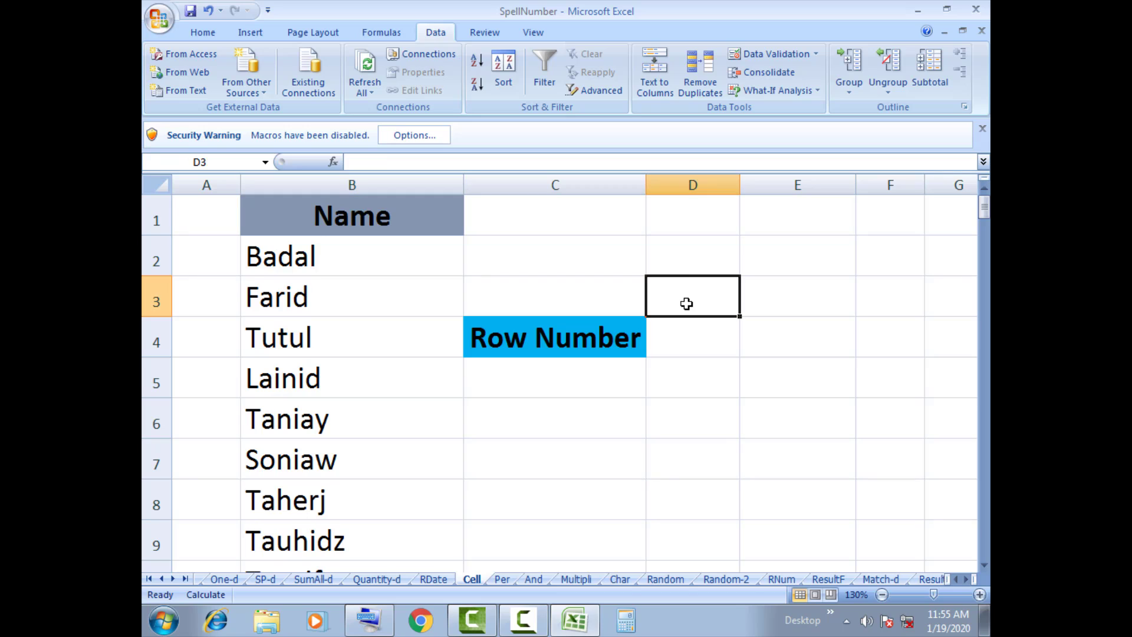
left_click(676, 261)
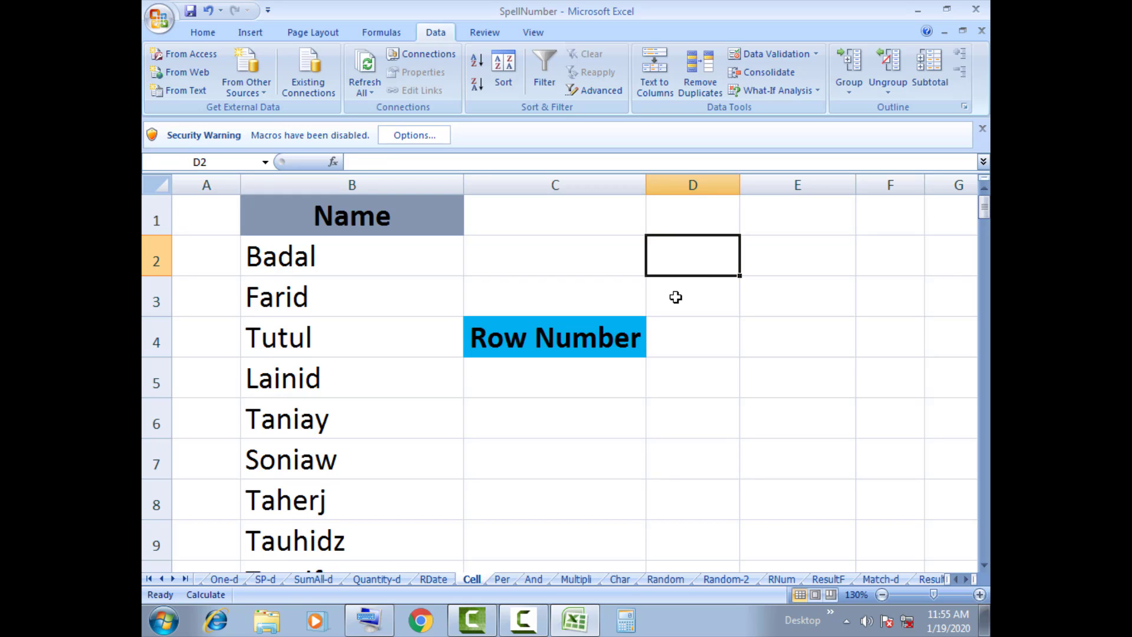
left_click(676, 297)
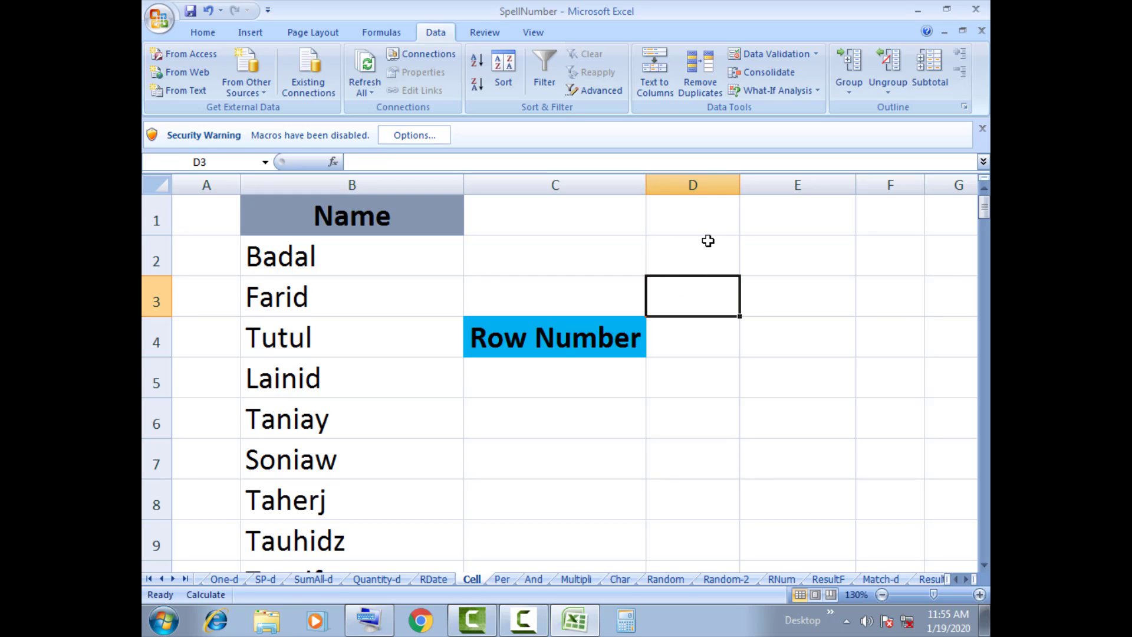
left_click(684, 261)
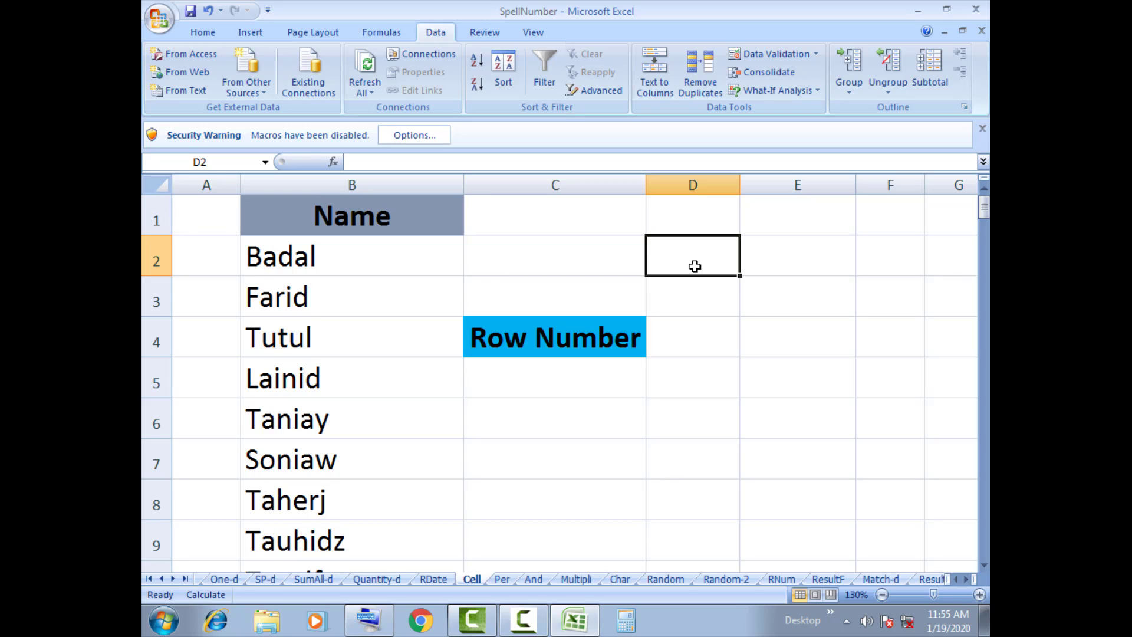
left_click(685, 300)
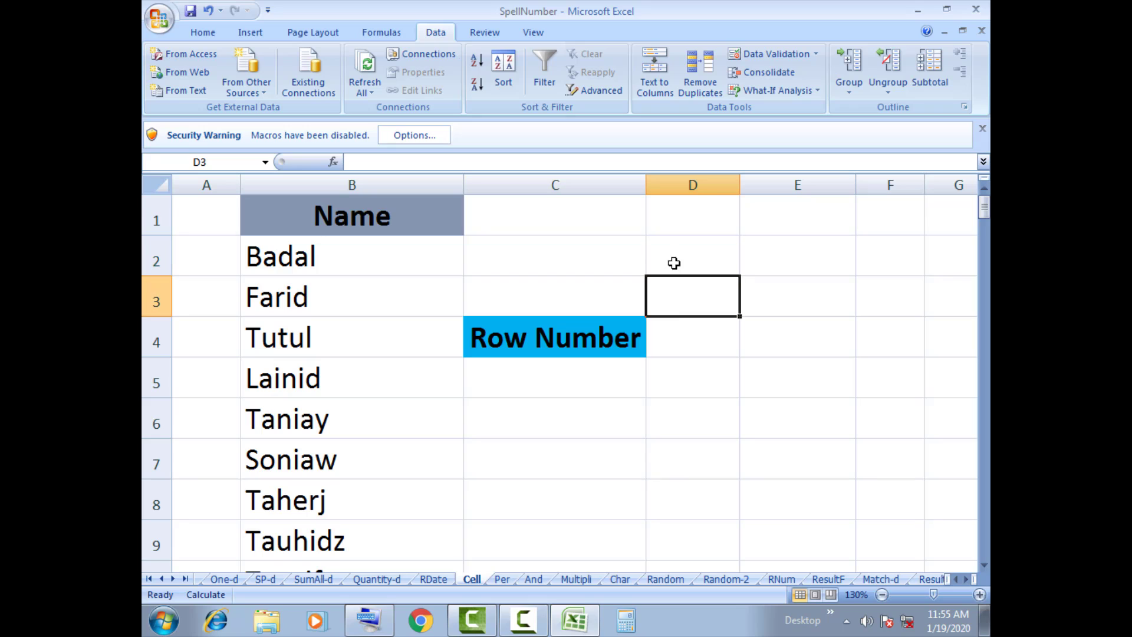
Start a data validation rule for cell D2 that allows a List.
left_click(673, 257)
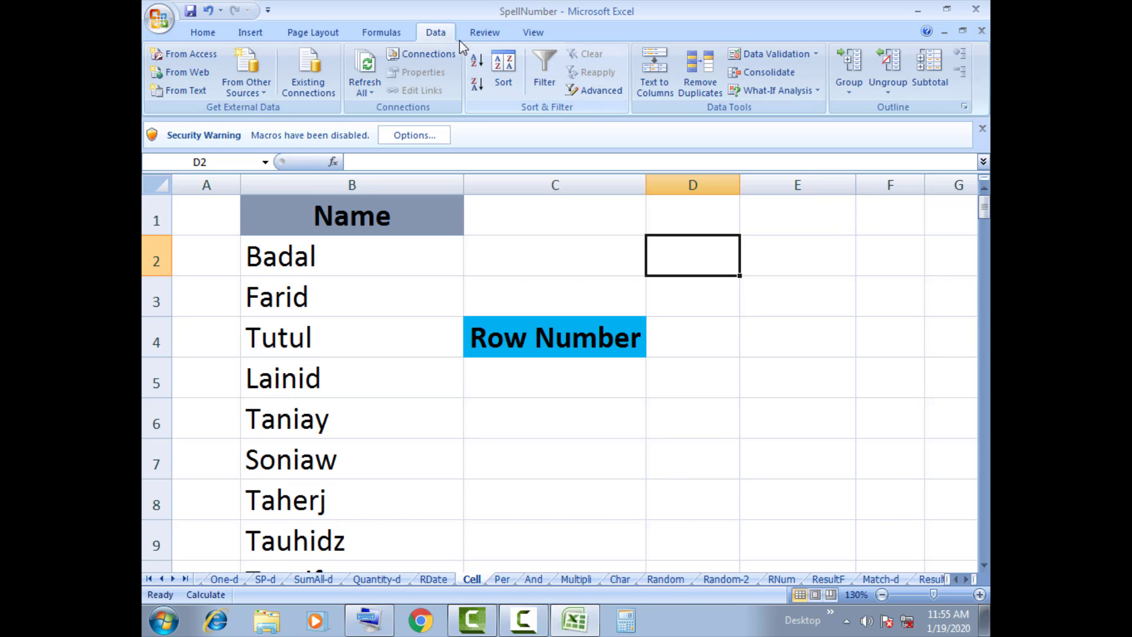
left_click(388, 31)
left_click(437, 35)
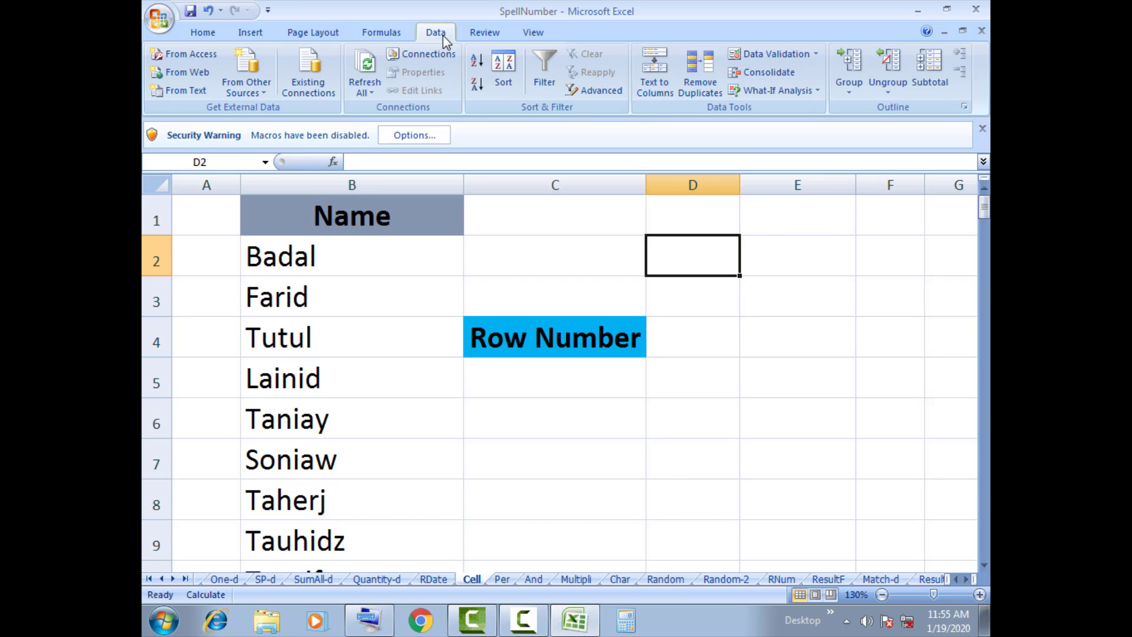
left_click(765, 55)
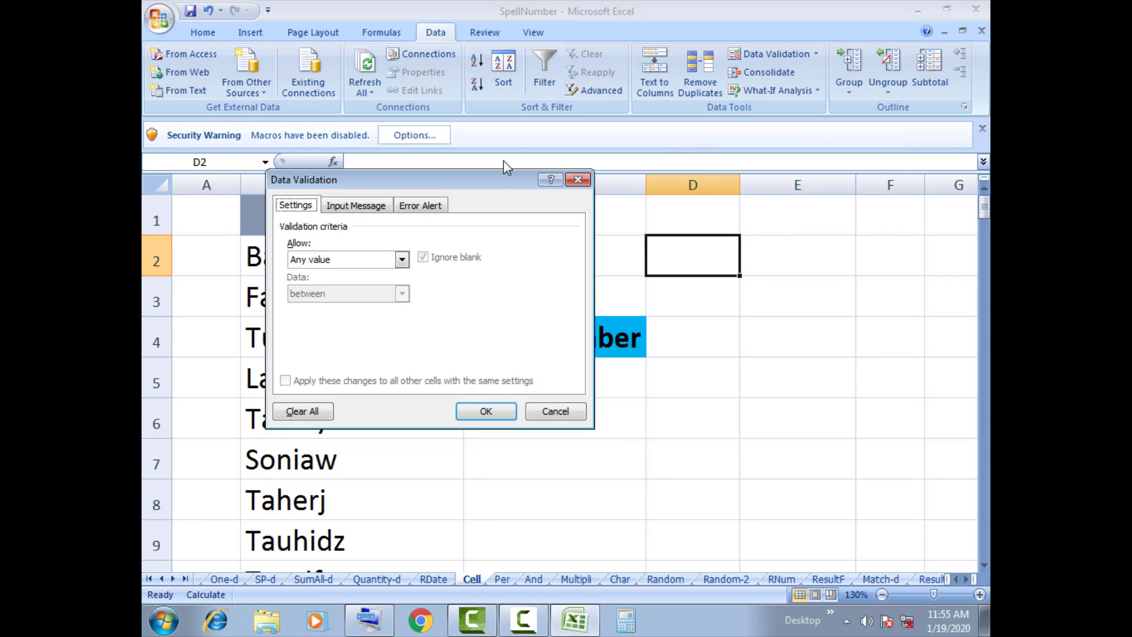
left_click_drag(493, 178, 618, 177)
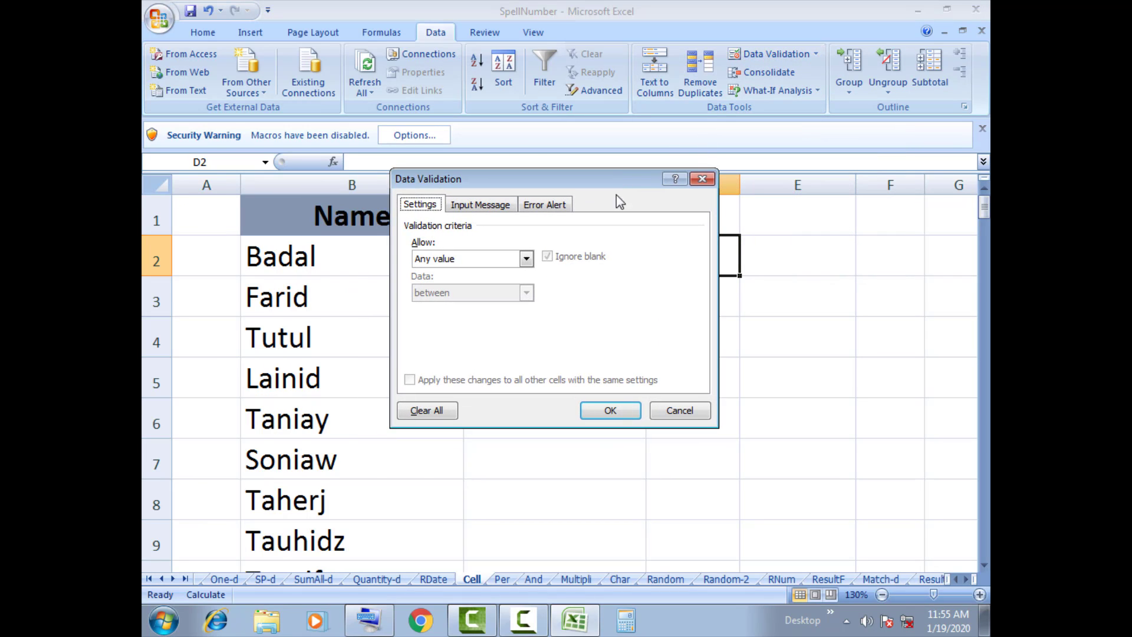
left_click(483, 261)
left_click(442, 300)
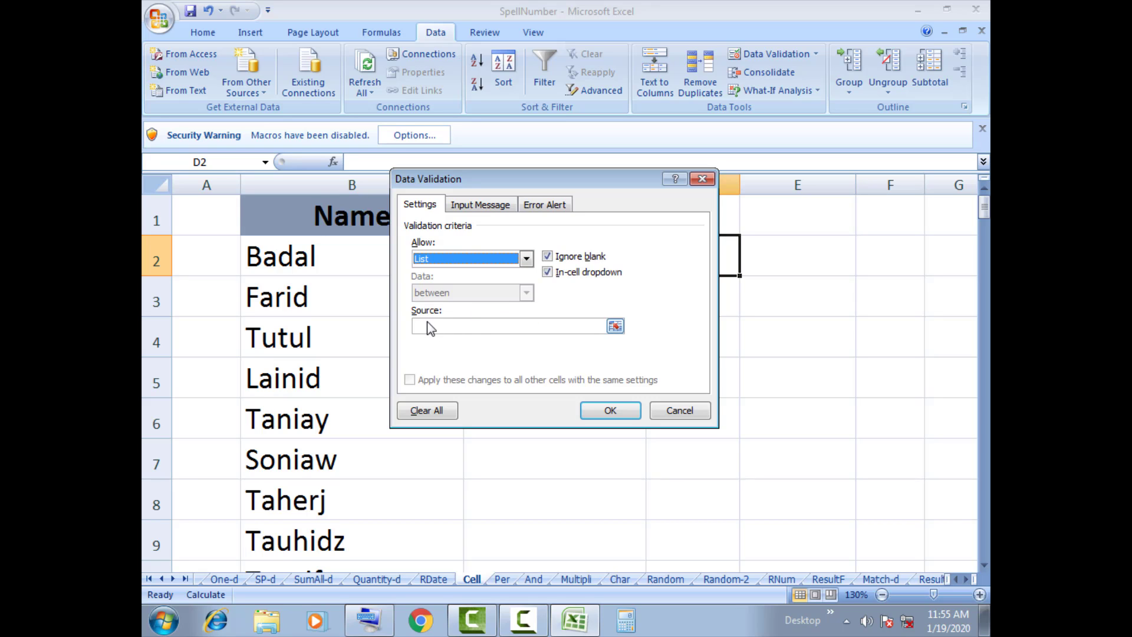
Set the validation list's source to =$B$2:$B$132 and apply the rule to D2.
left_click(431, 326)
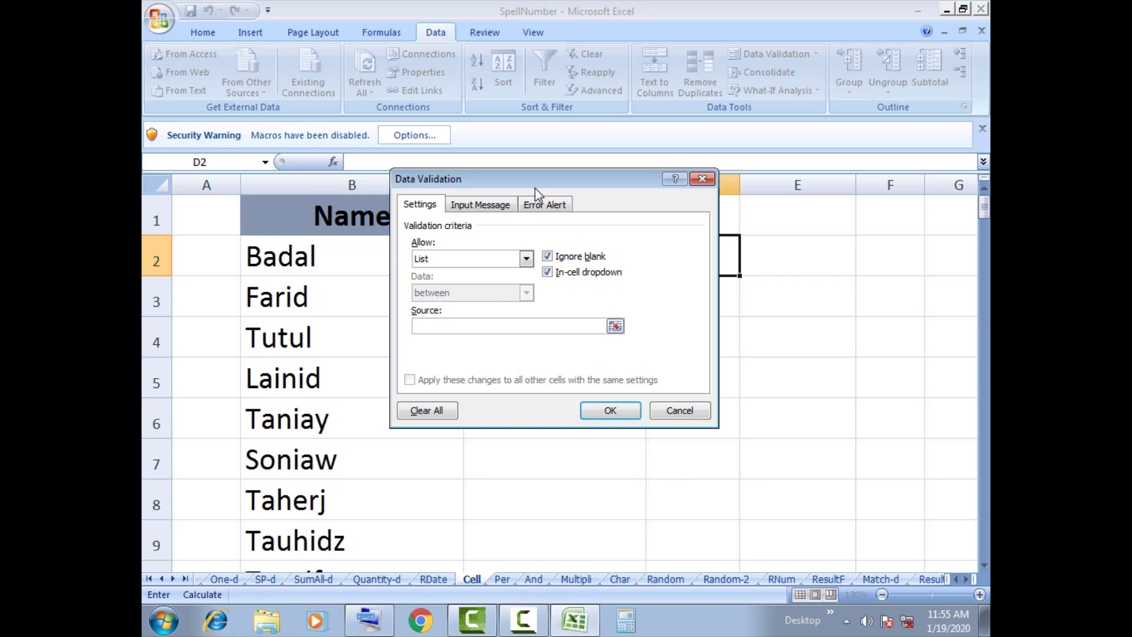
left_click_drag(535, 187, 650, 197)
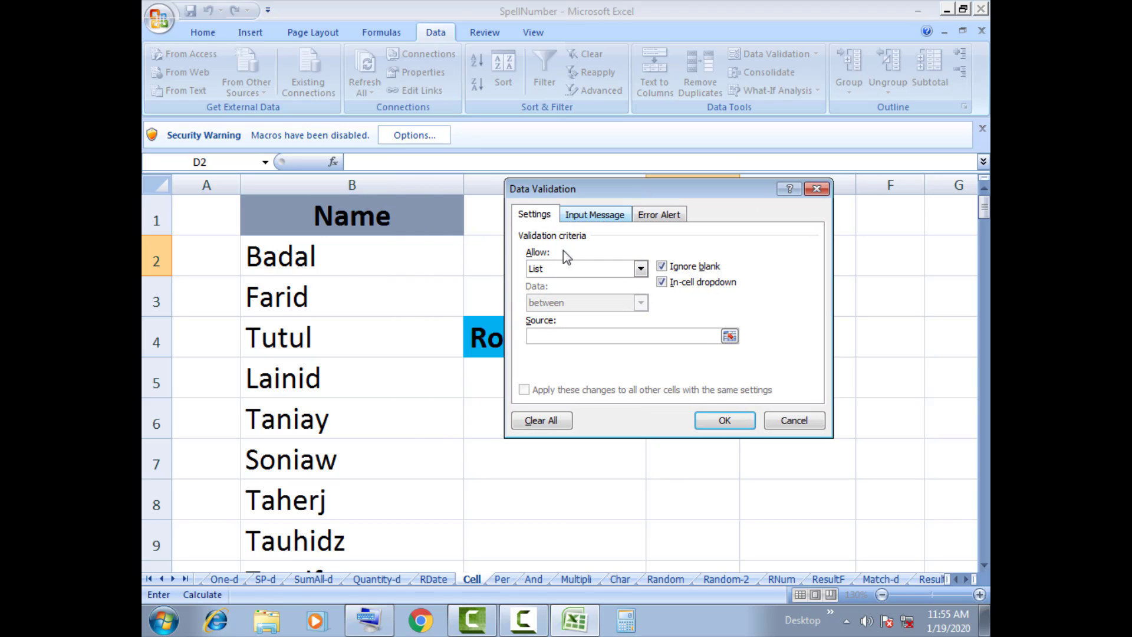
left_click(331, 258)
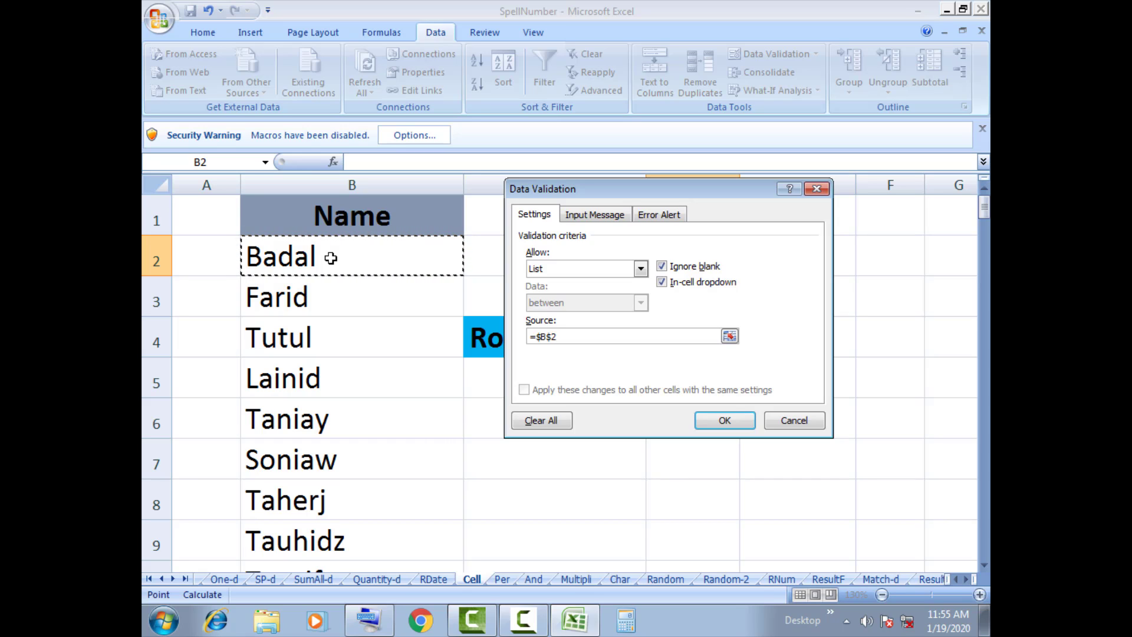
key("ctrl+shift+Down")
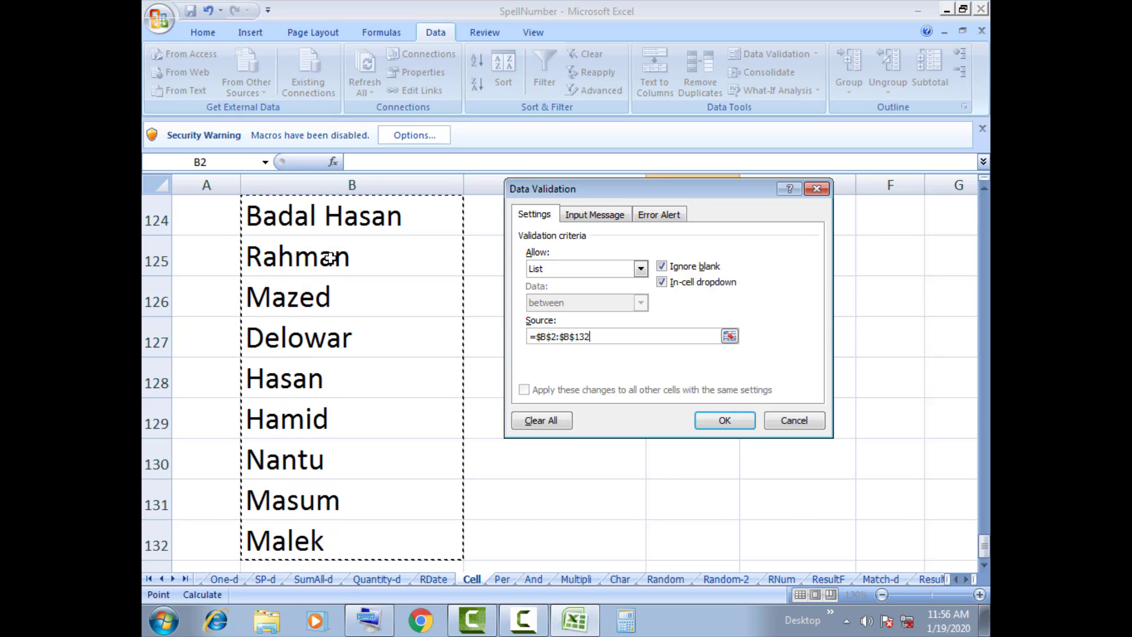
left_click(725, 420)
Choose the fourth name of the list from the drop-down in cell D2.
scroll(617, 397, "up", 20)
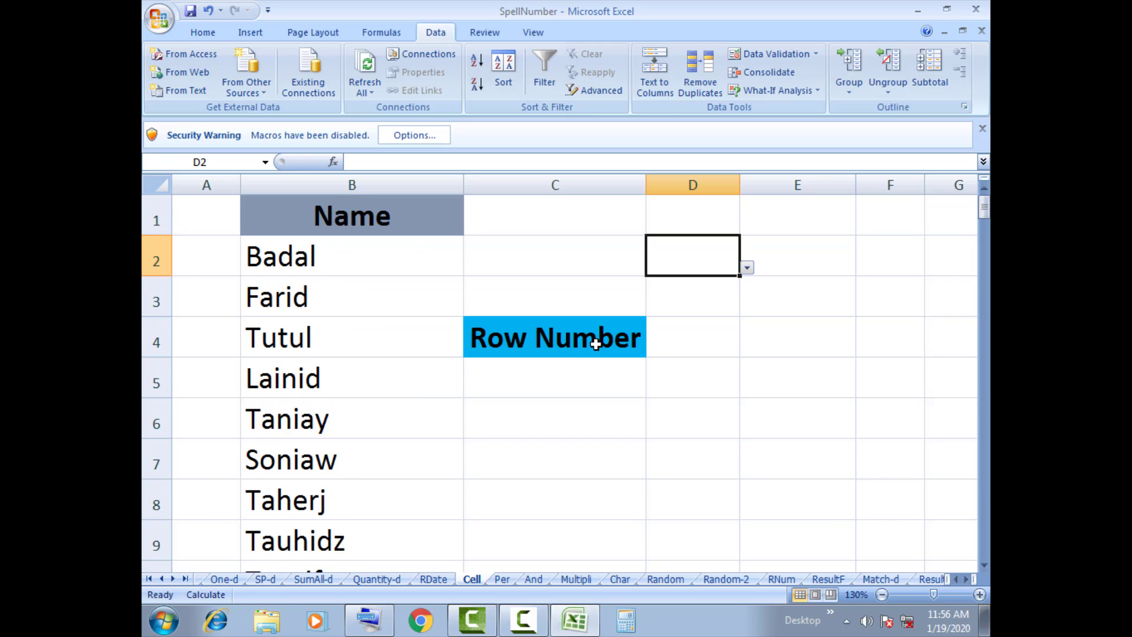
left_click(746, 269)
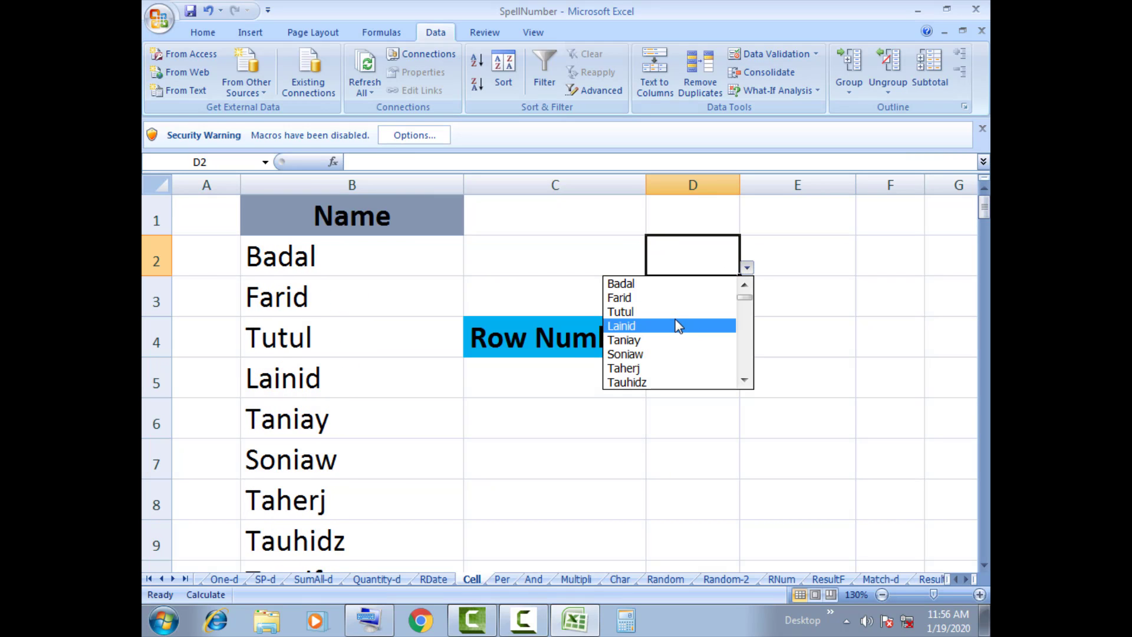
left_click(678, 325)
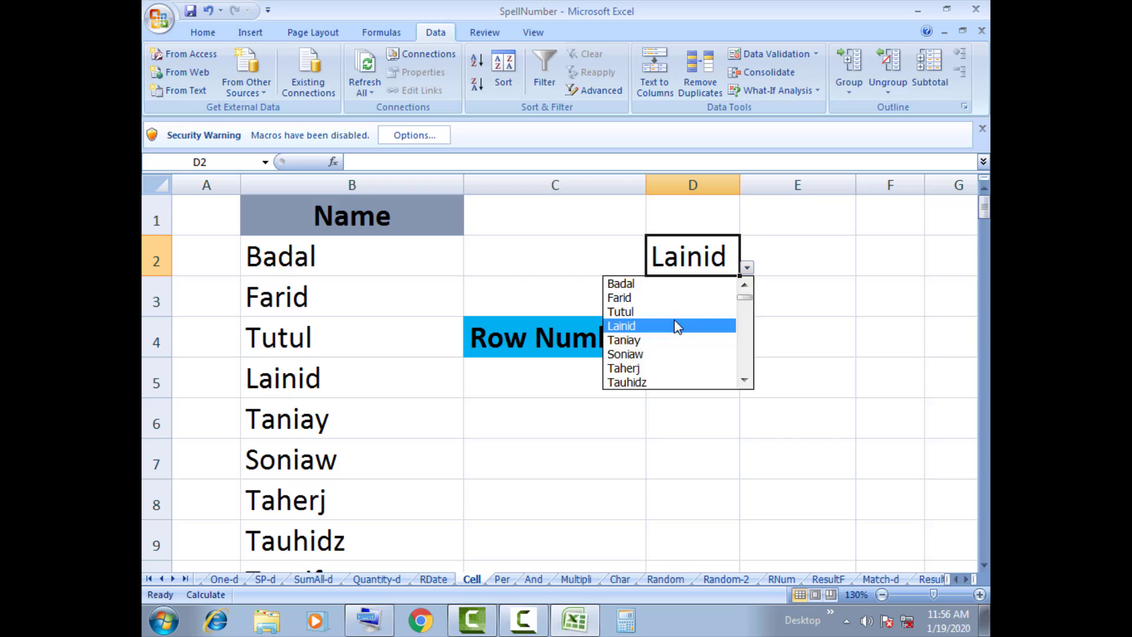
Choose the name stored in B11 from the drop-down in D2 and widen column D to fit it.
left_click(747, 267)
left_click(685, 369)
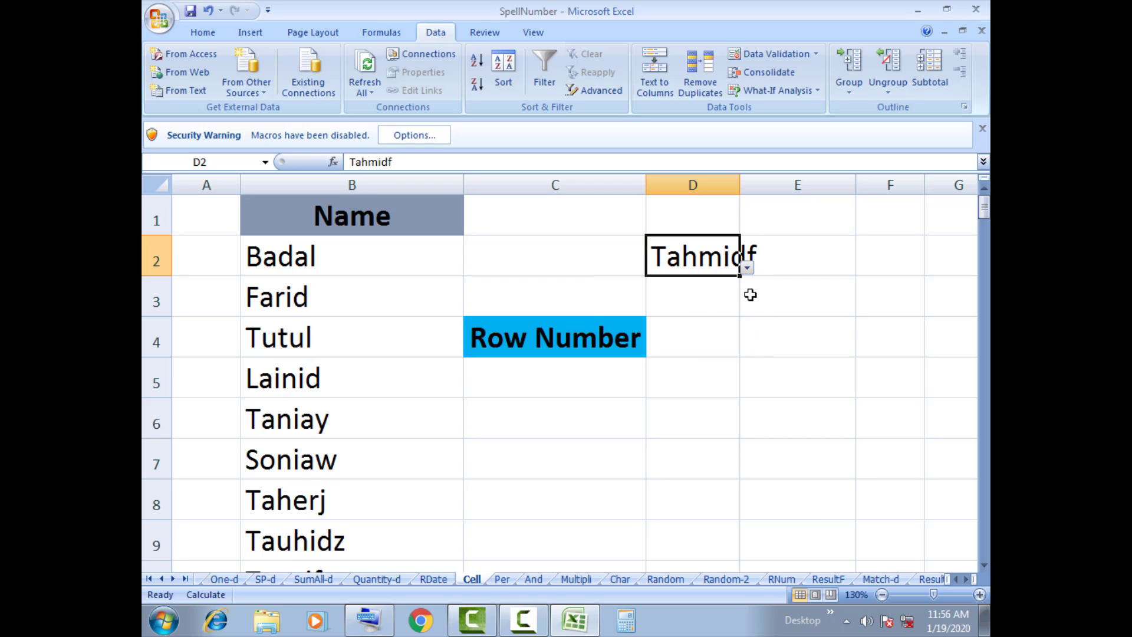
left_click_drag(739, 185, 764, 186)
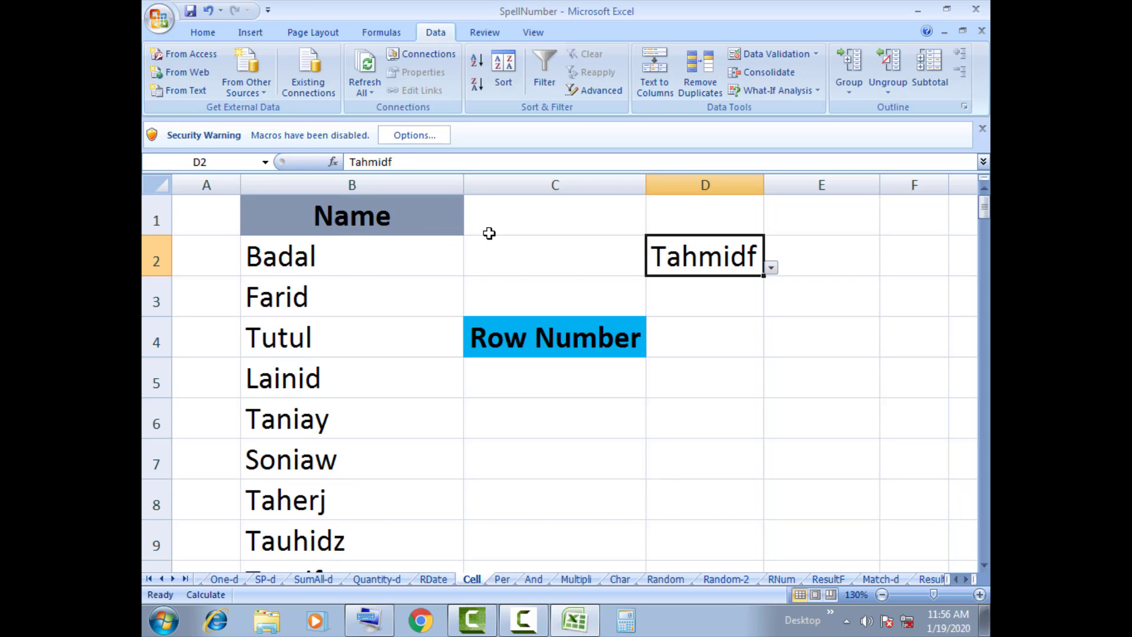
left_click(315, 267)
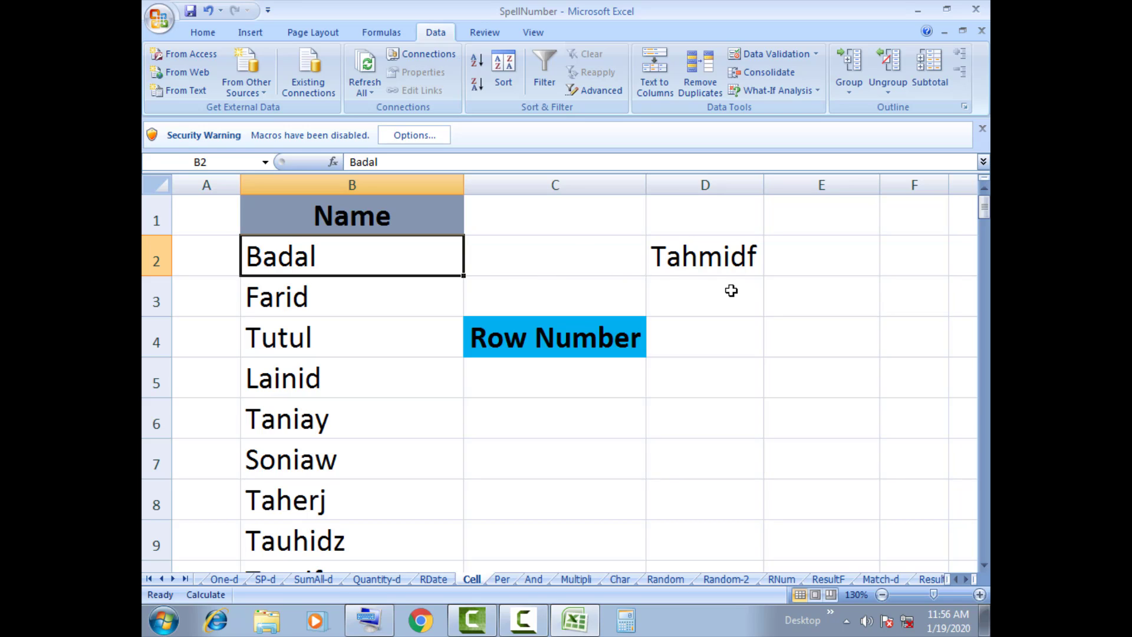
left_click(739, 266)
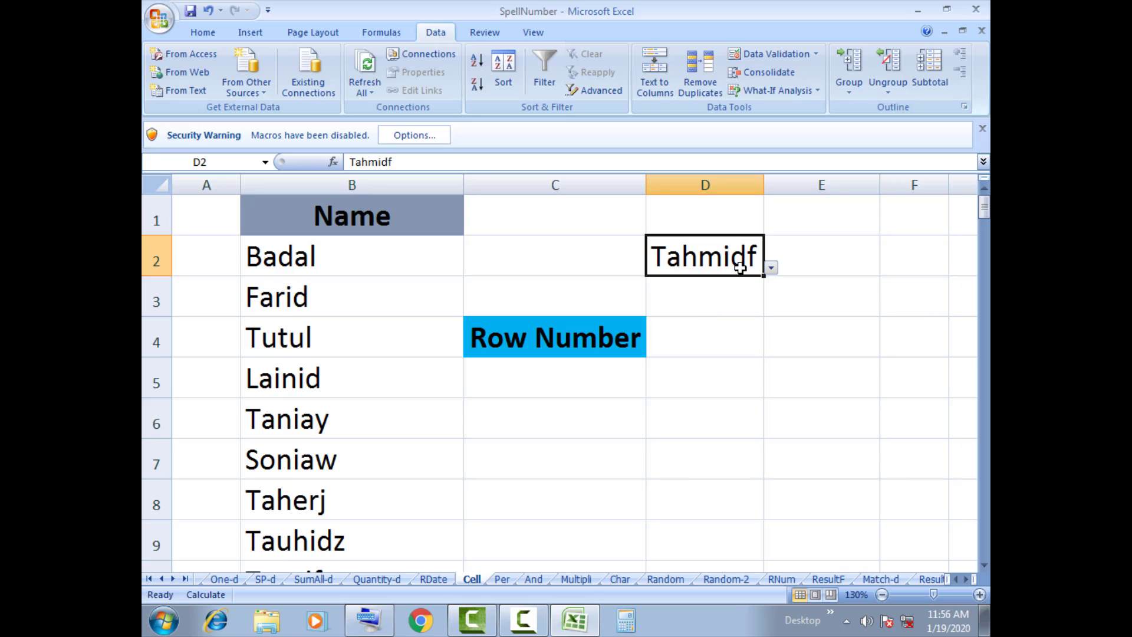
left_click(771, 268)
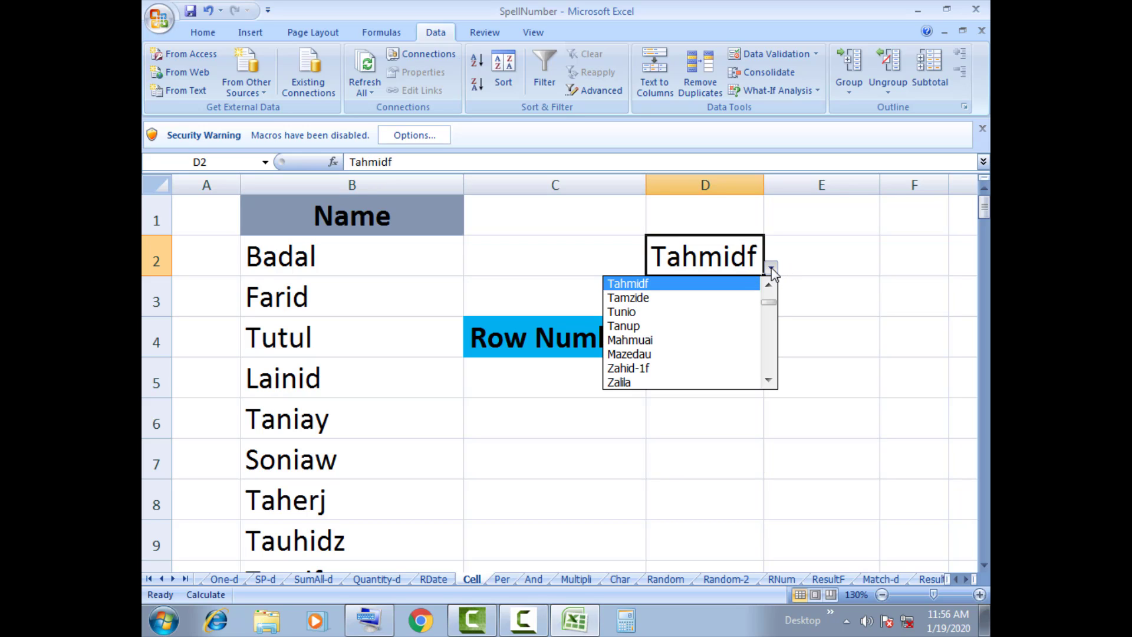
left_click(772, 270)
Set the font color of cell D4, beside the Row Number label, to black.
left_click(687, 348)
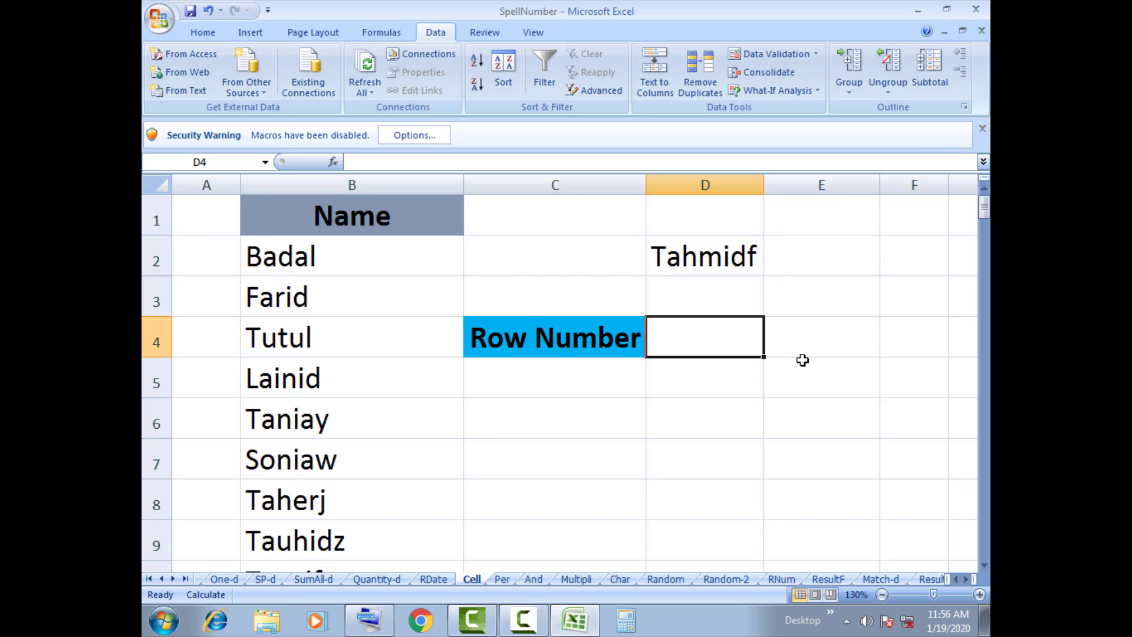
type("=")
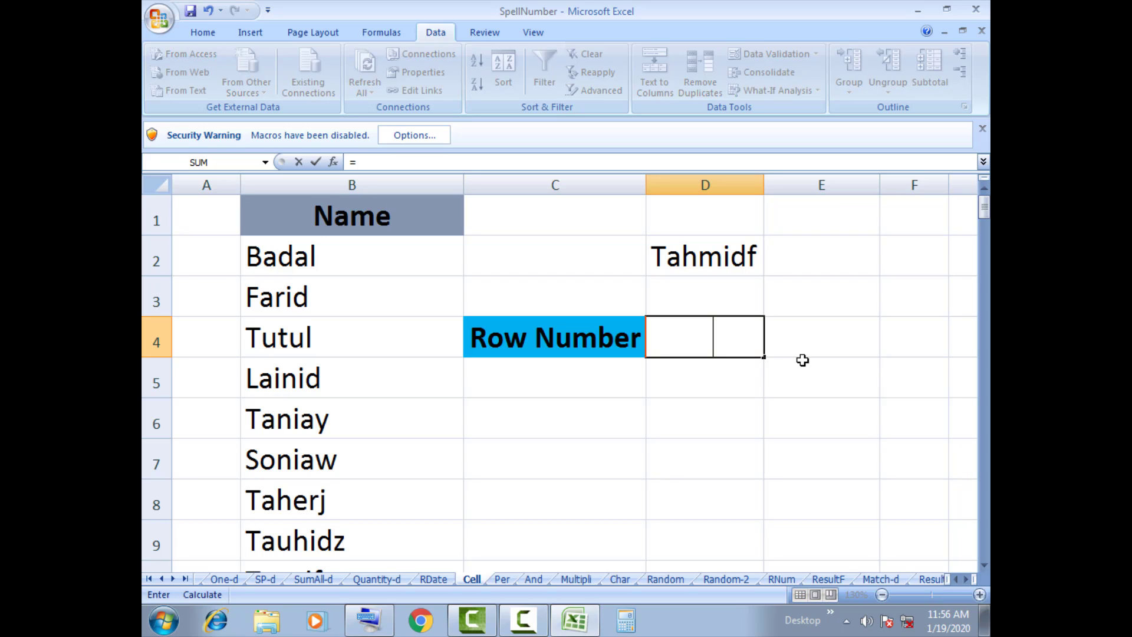
key("BackSpace")
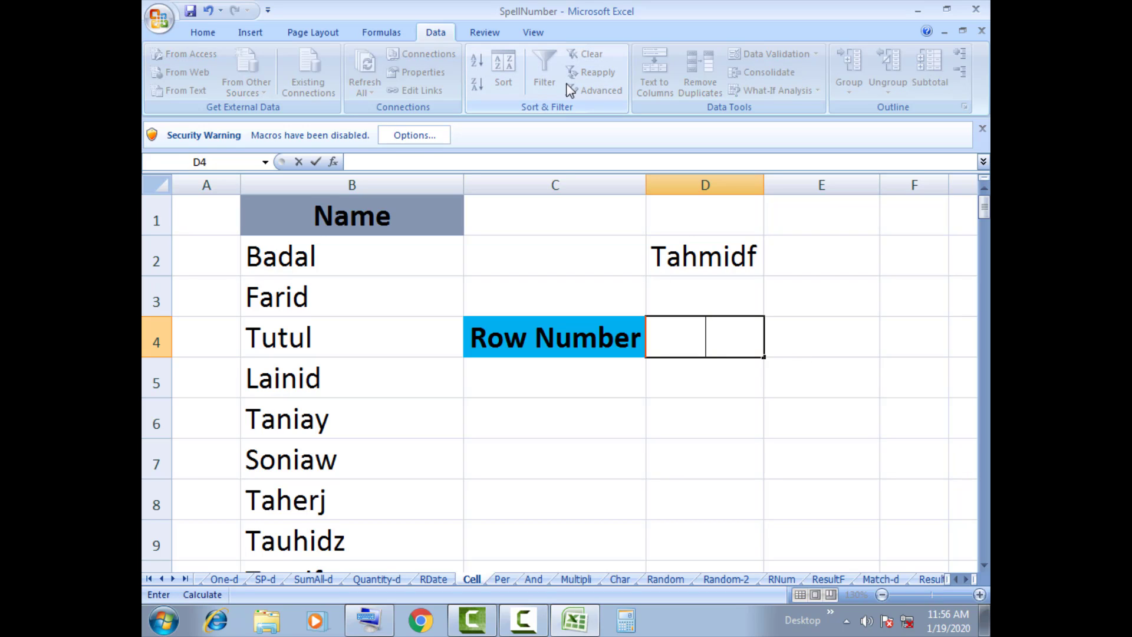
left_click(201, 33)
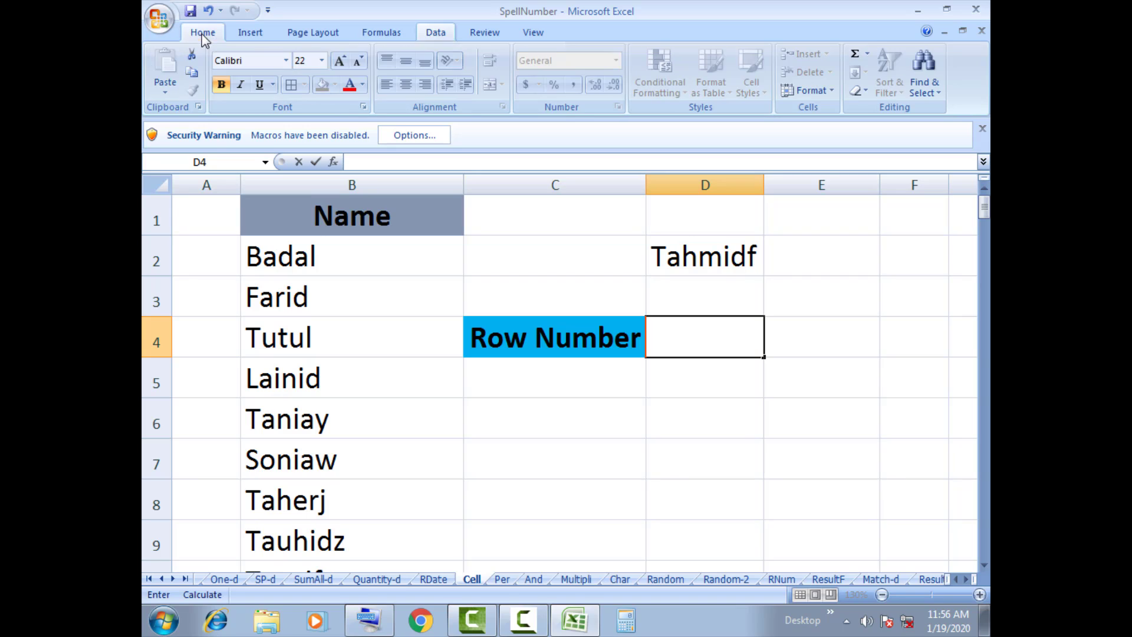
left_click(363, 85)
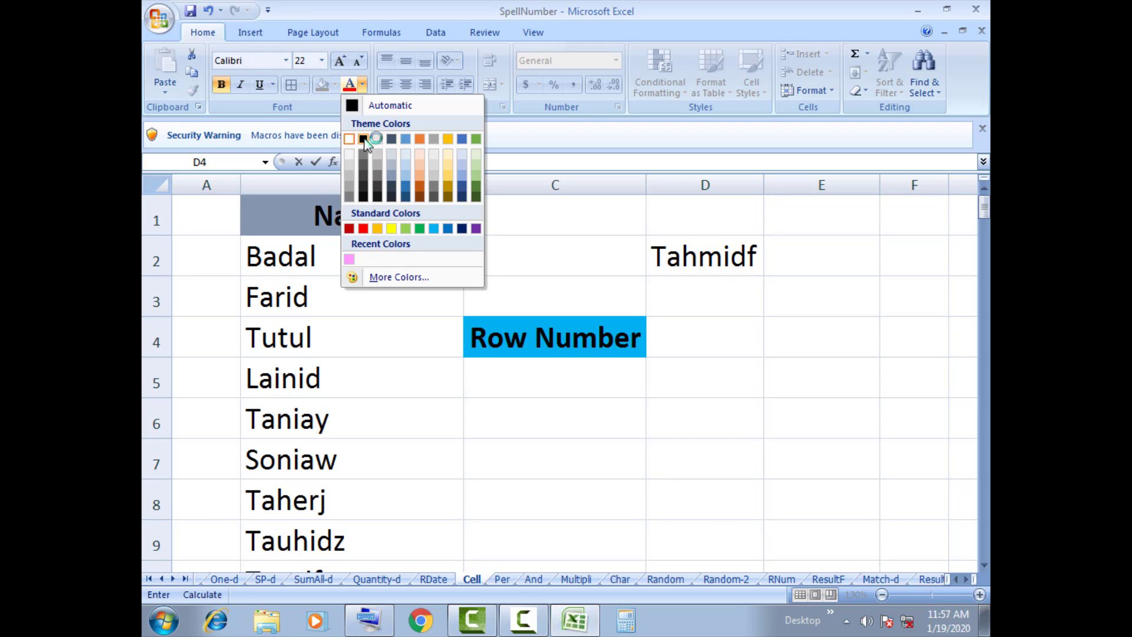
left_click(363, 139)
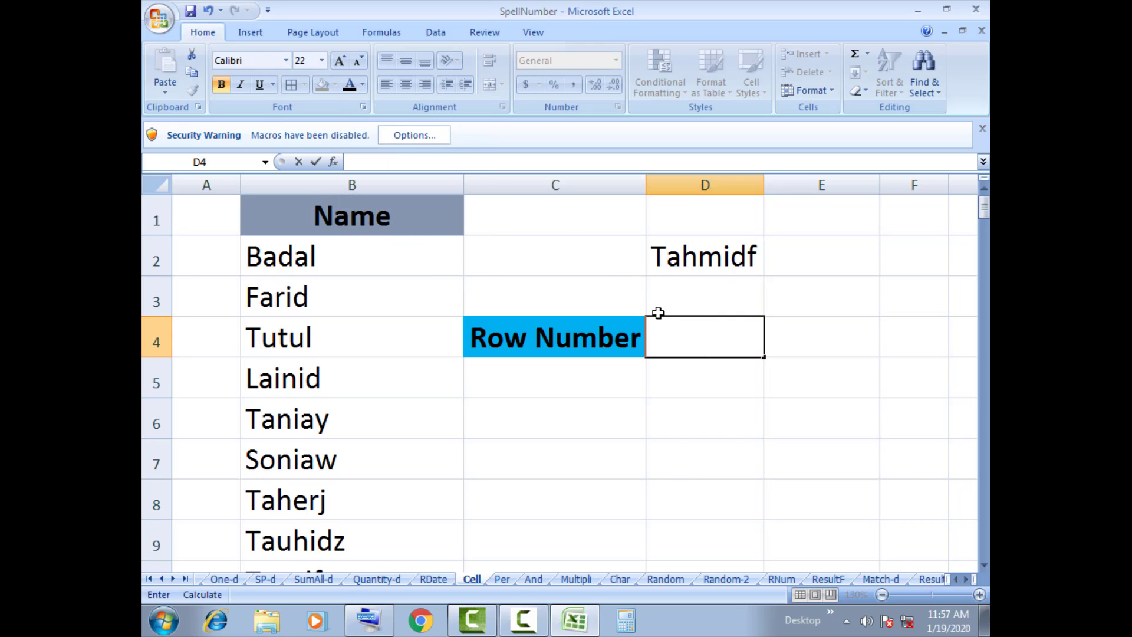
Begin a CELL formula in D4 with "address" as its info type.
type("=")
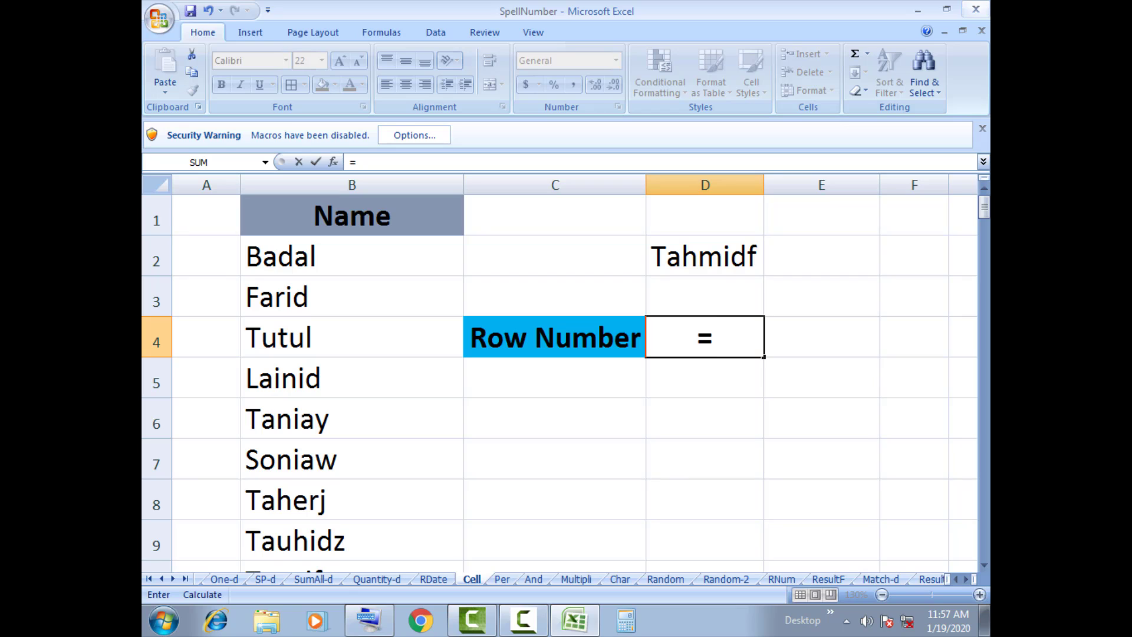
type("ce")
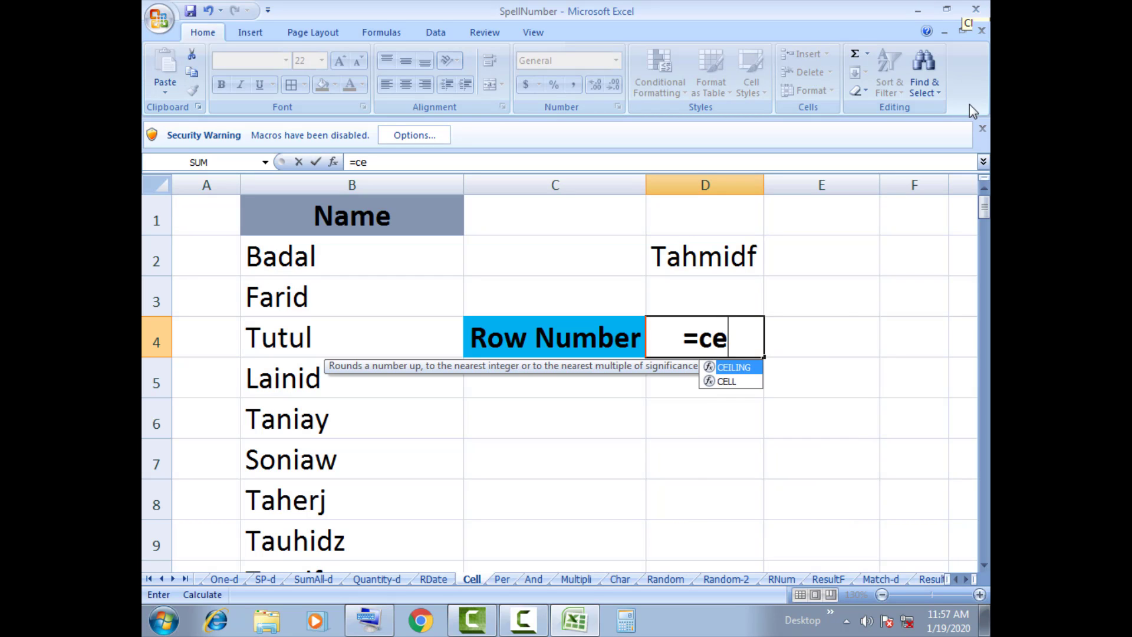
double_click(728, 382)
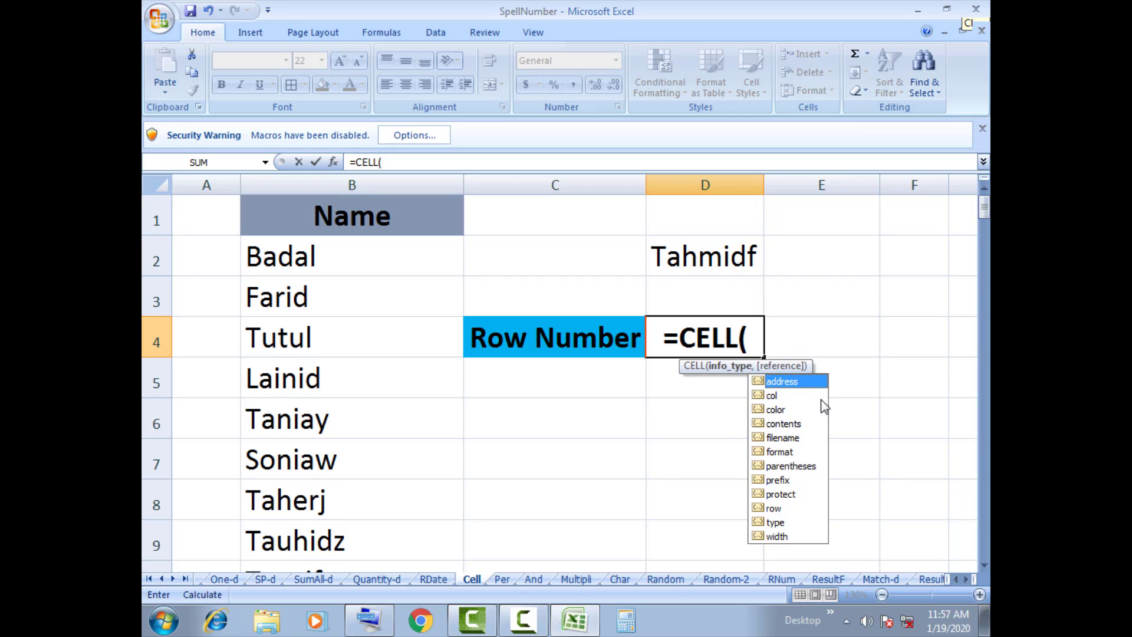
double_click(784, 383)
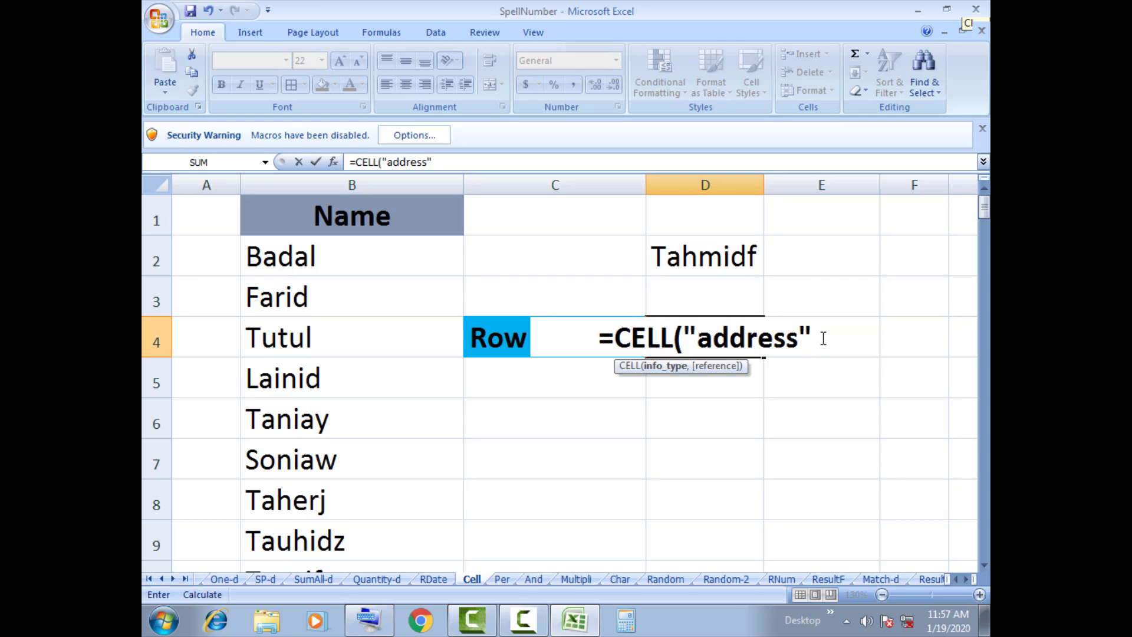
type(",")
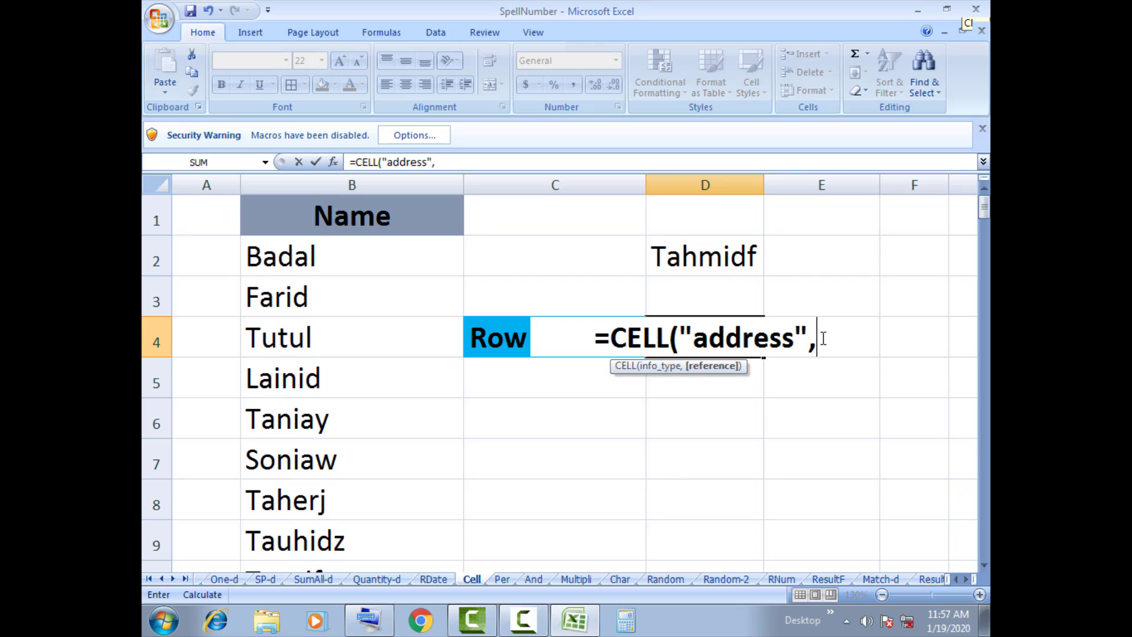
Nest an INDEX function as the CELL reference, with the absolute range $B$2:$B$132 as its array.
type("in")
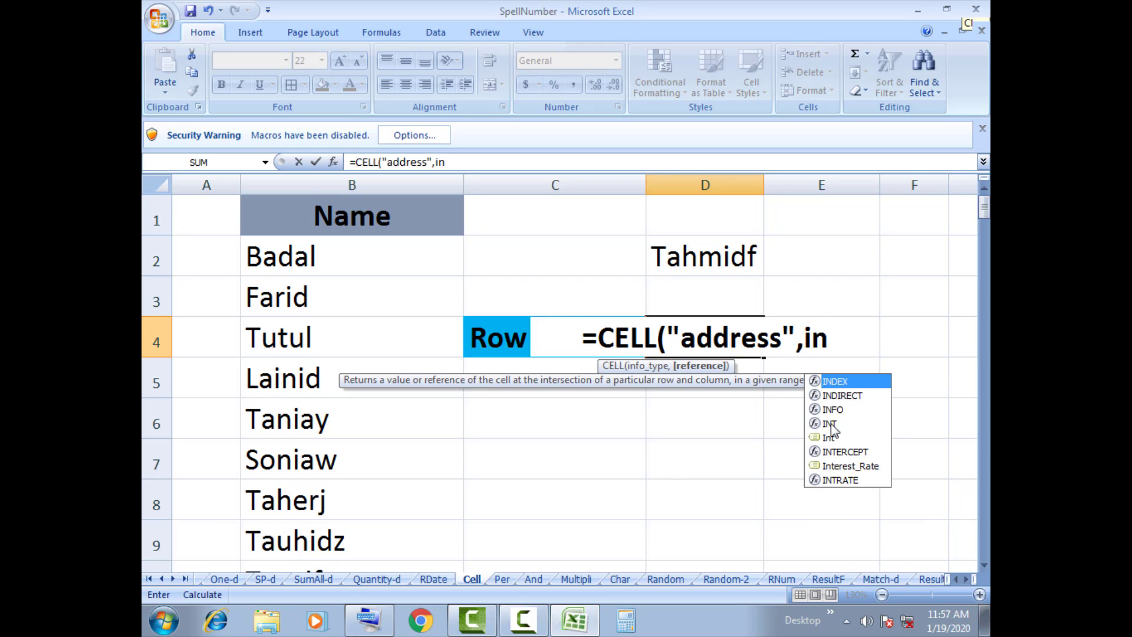
double_click(839, 382)
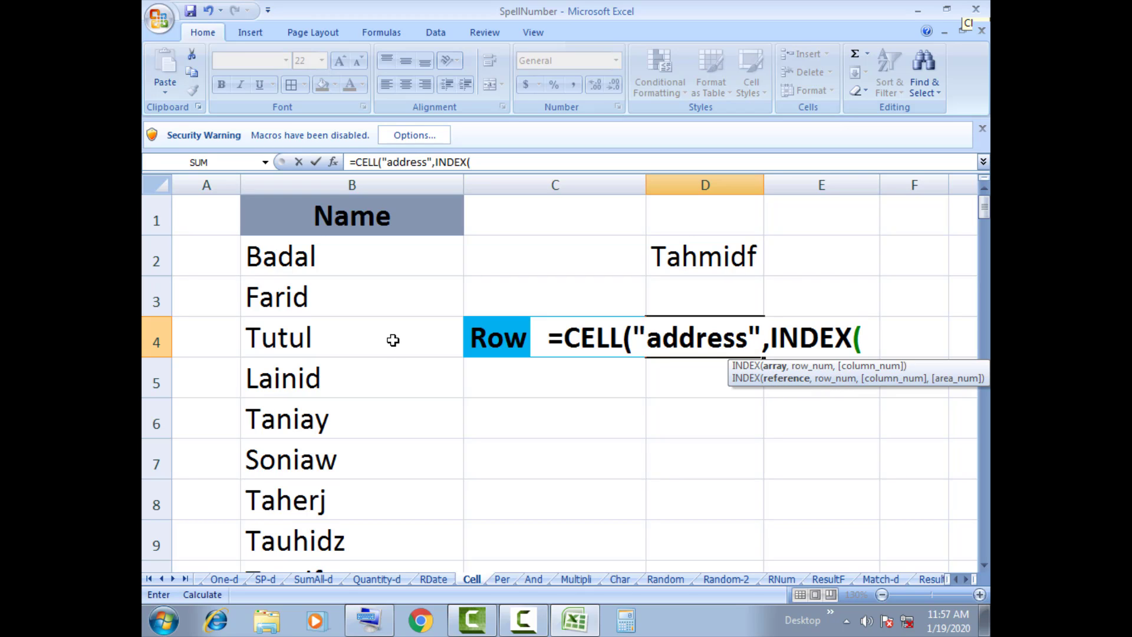
left_click(326, 256)
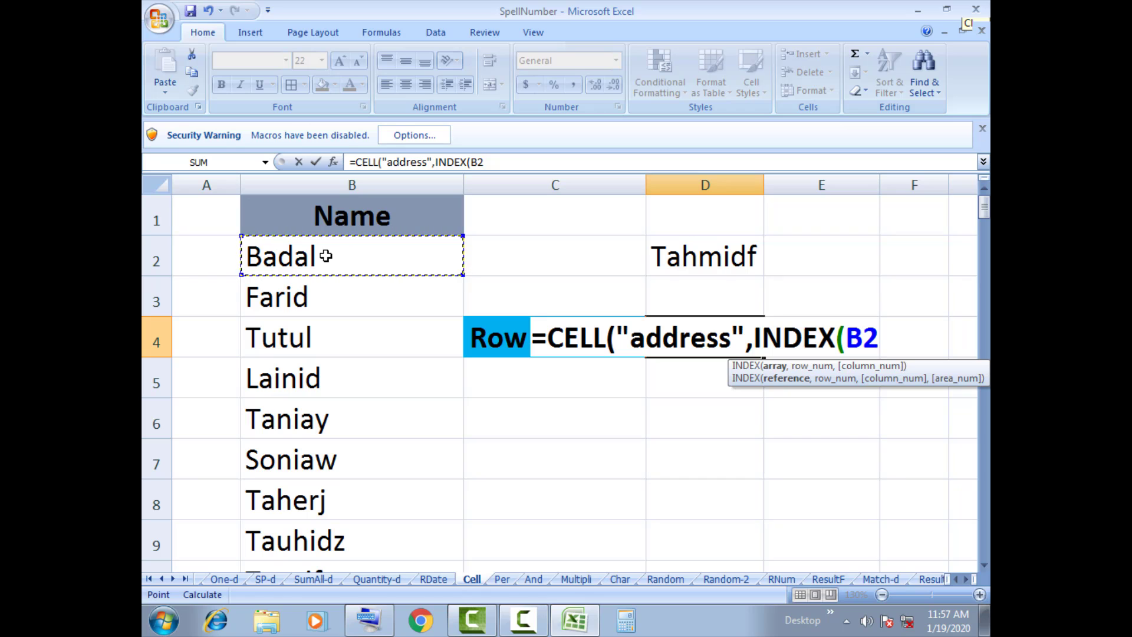
key("ctrl+shift+Down")
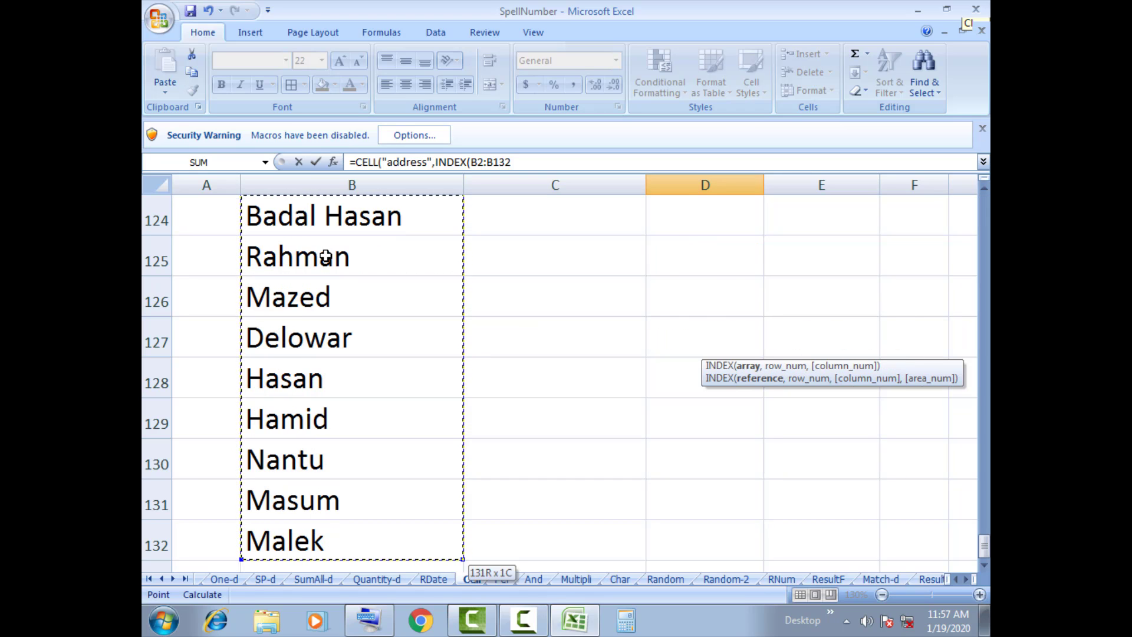
scroll(548, 285, "up", 20)
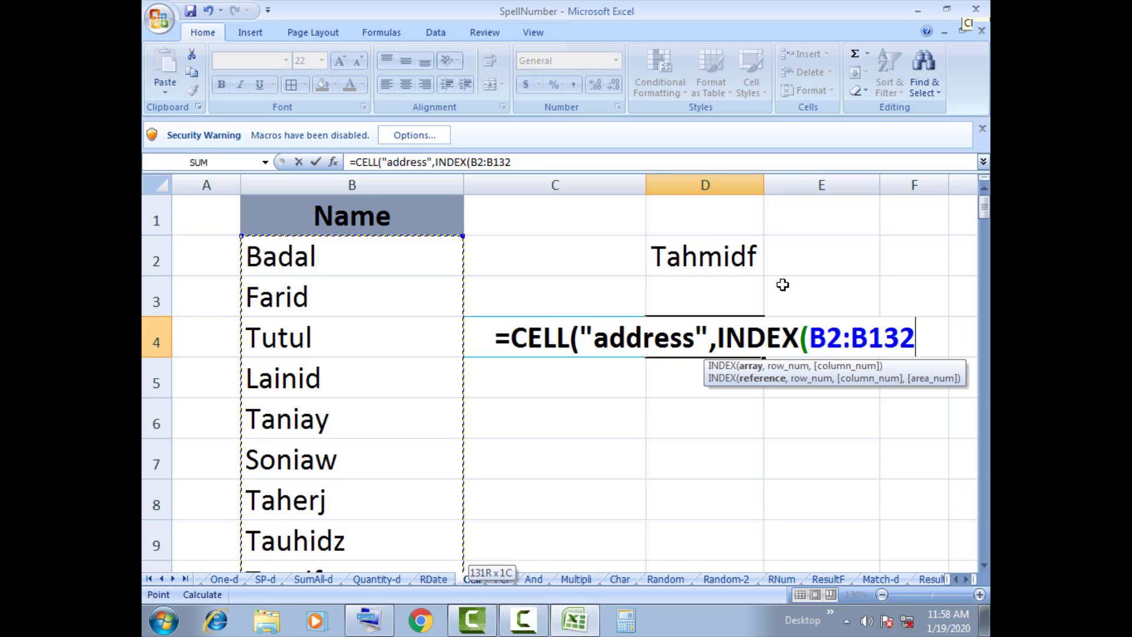
key("F4")
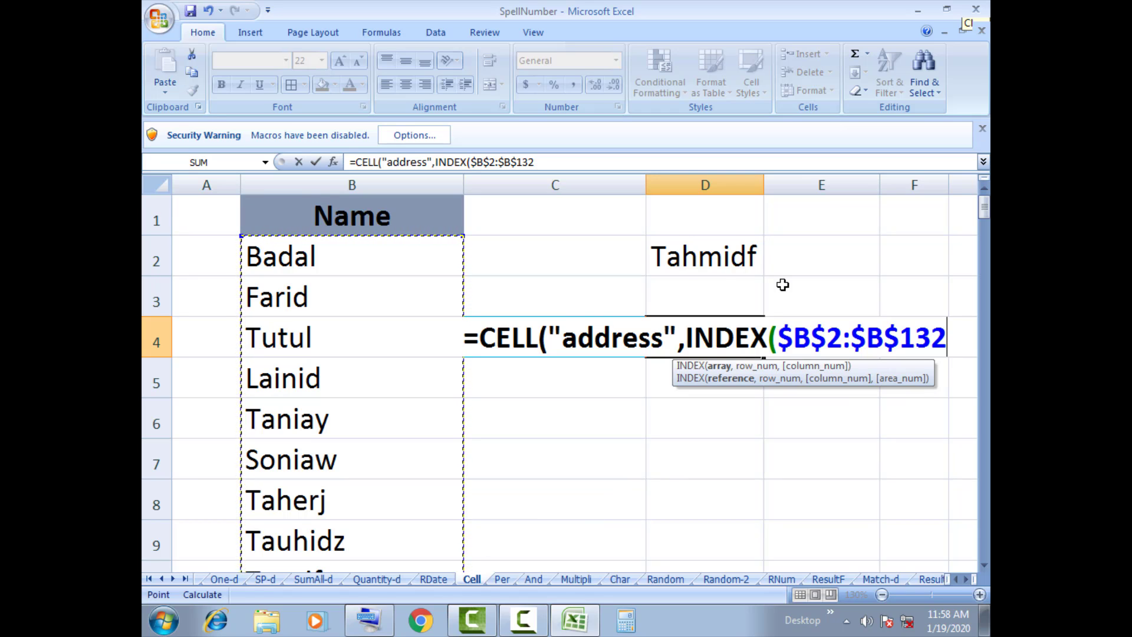
type(",")
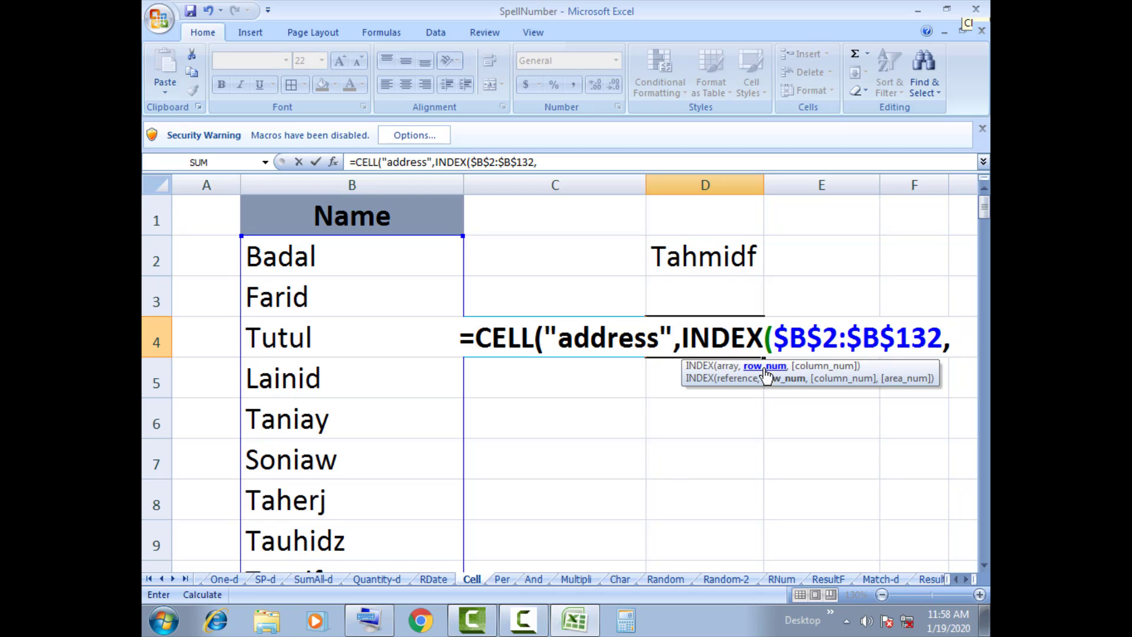
Nest a MATCH function as INDEX's row number, with D2 as the lookup value.
type("m")
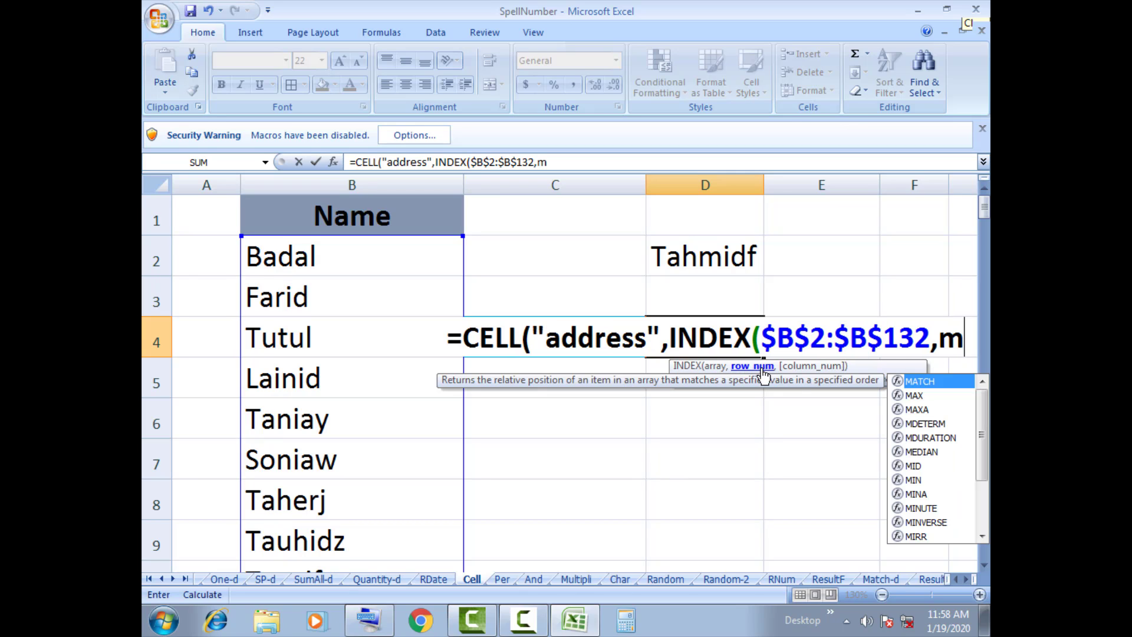
double_click(921, 382)
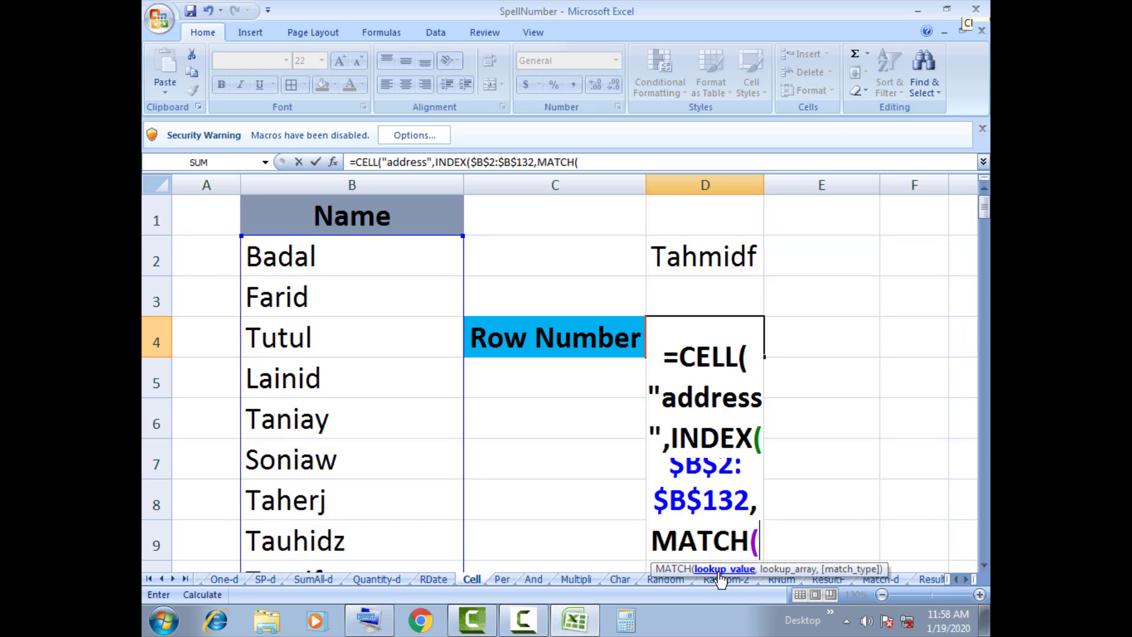
left_click(705, 259)
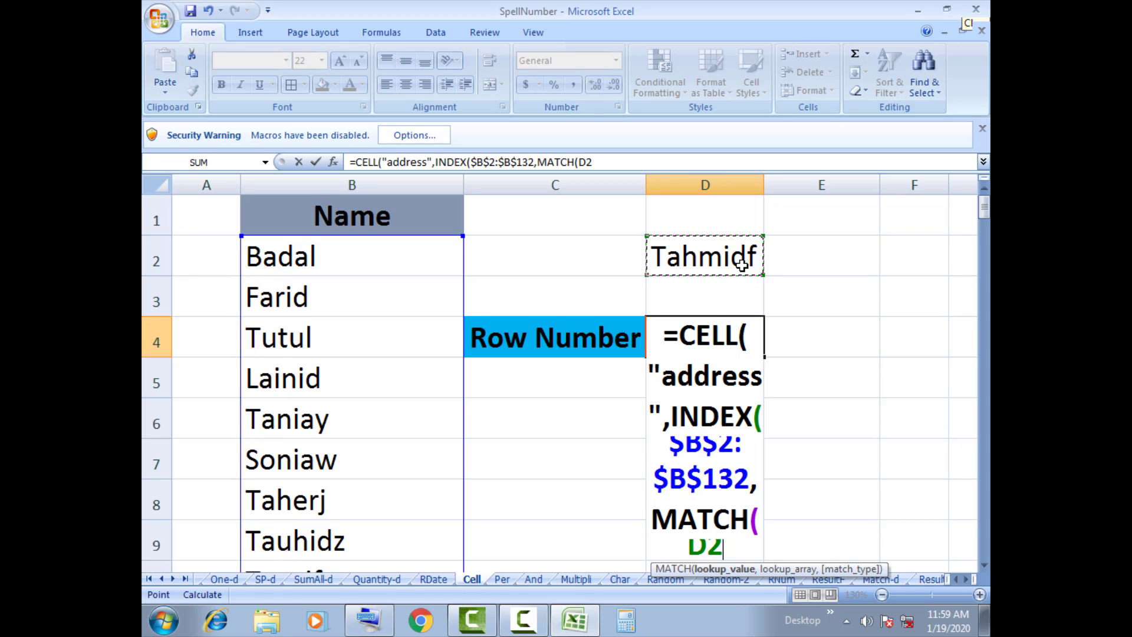
type(",")
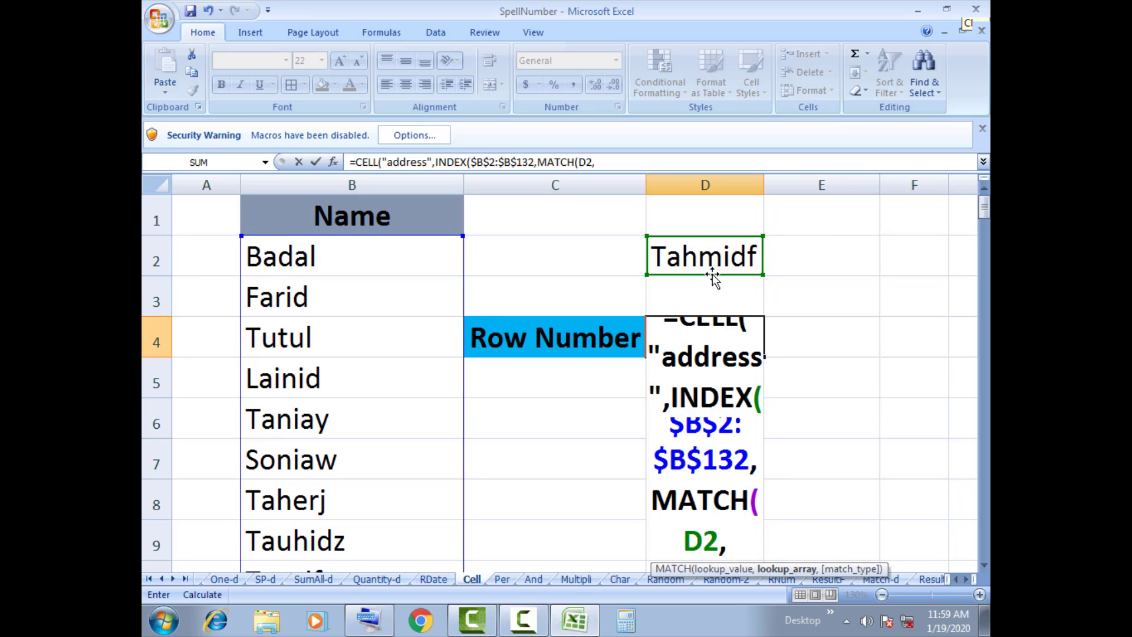
Set MATCH's lookup array to $B$2:$B$132 and its match type to 0 for an exact match, and close MATCH.
left_click(335, 255)
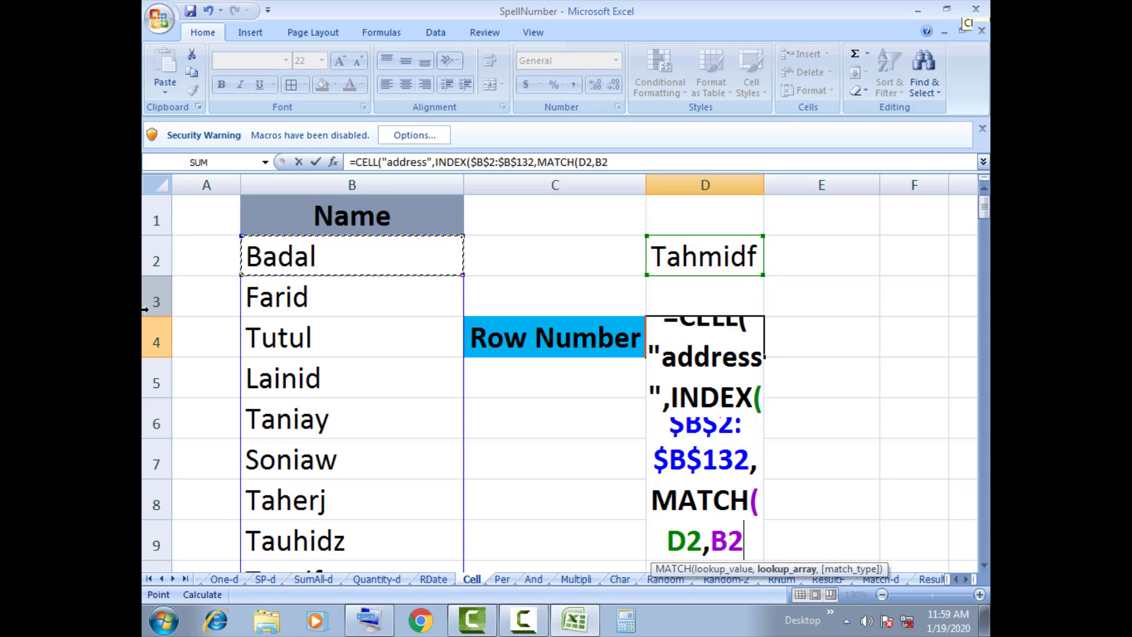
key("ctrl+shift+Down")
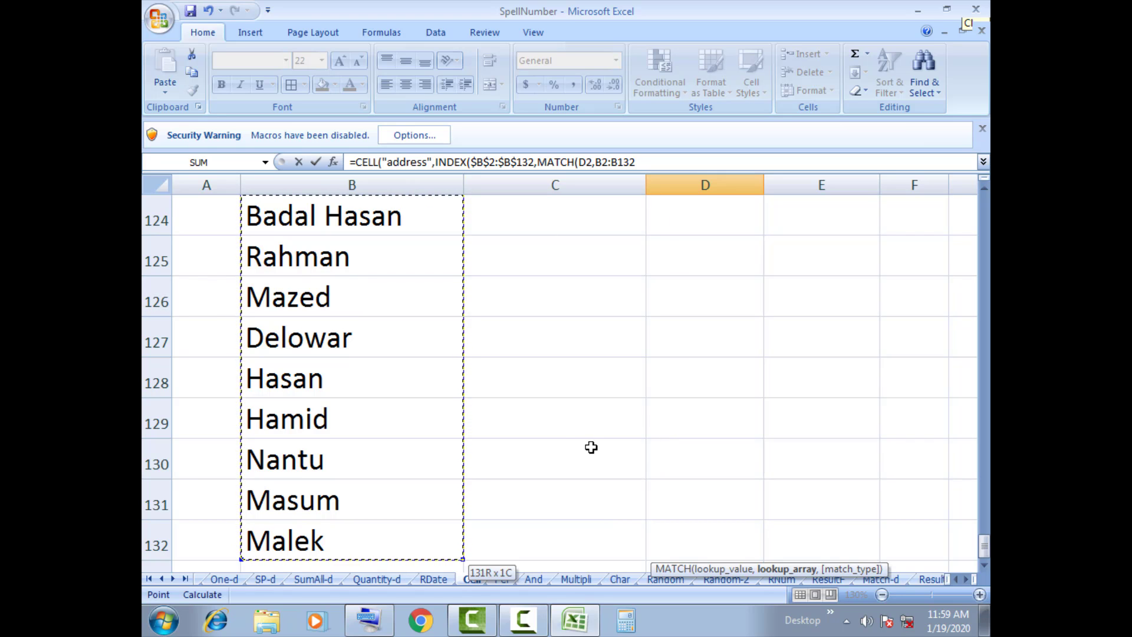
scroll(567, 455, "up", 20)
scroll(567, 454, "up", 10)
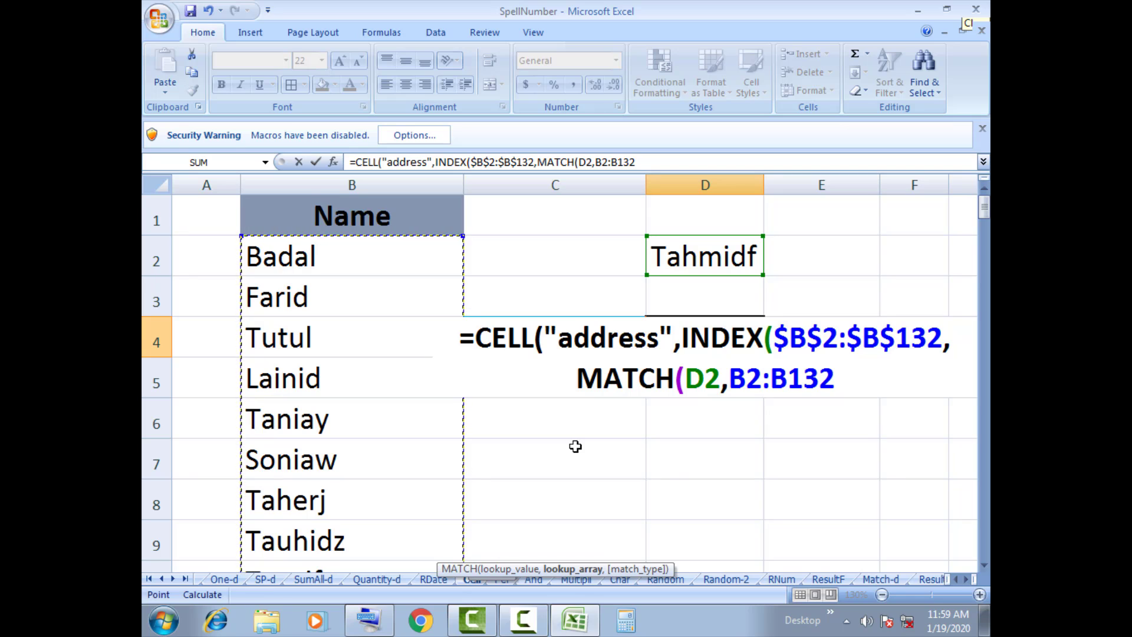
key("F4")
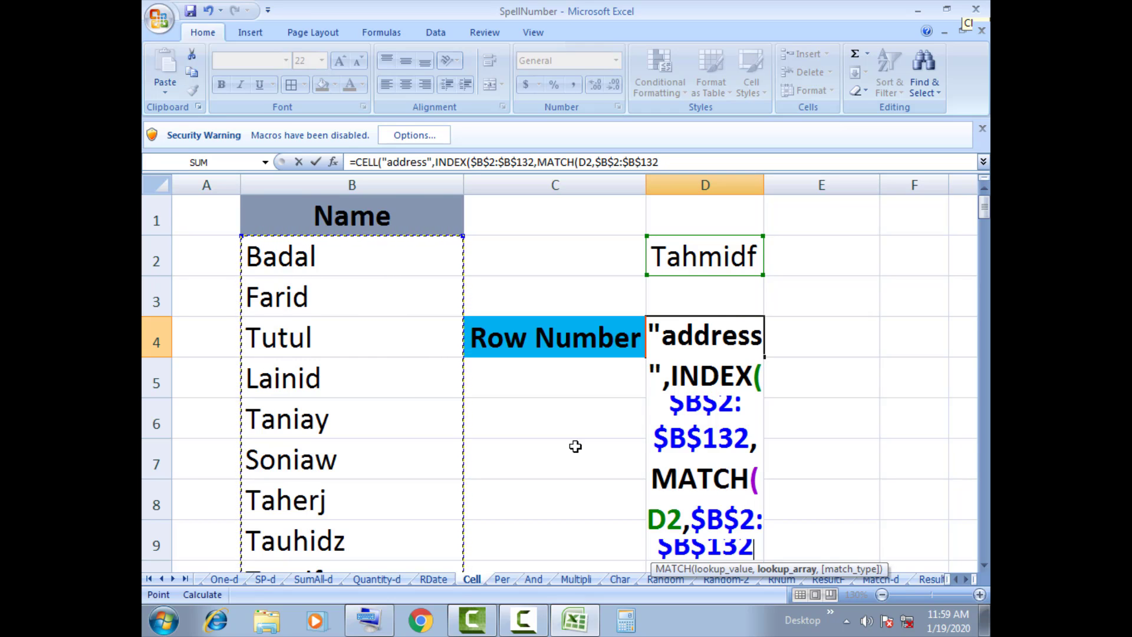
type(",")
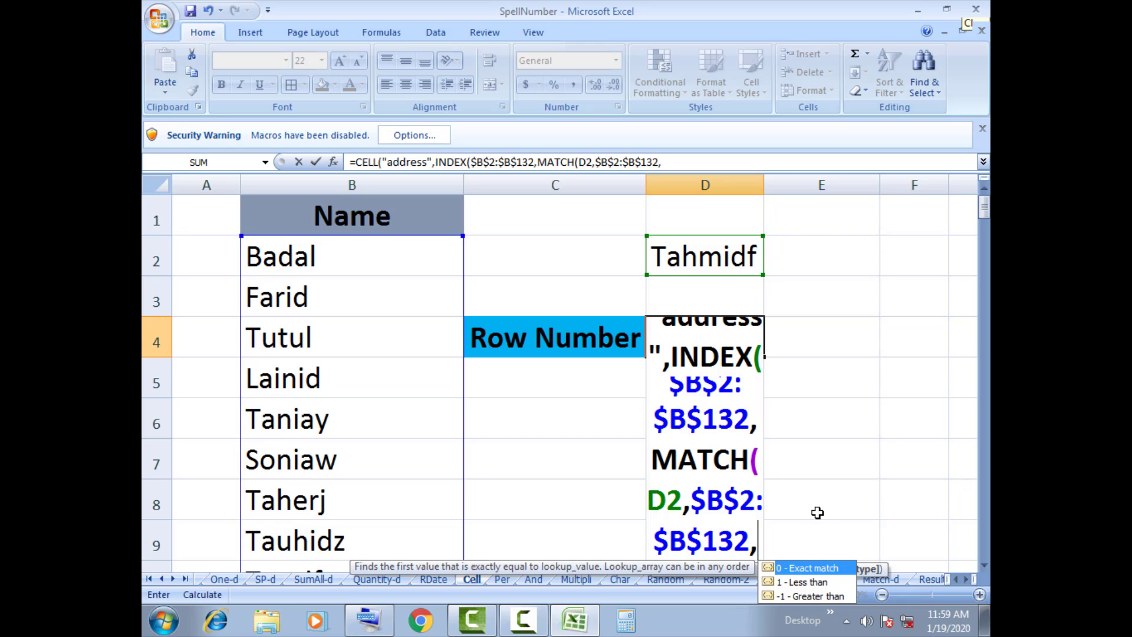
scroll(824, 516, "down", 1)
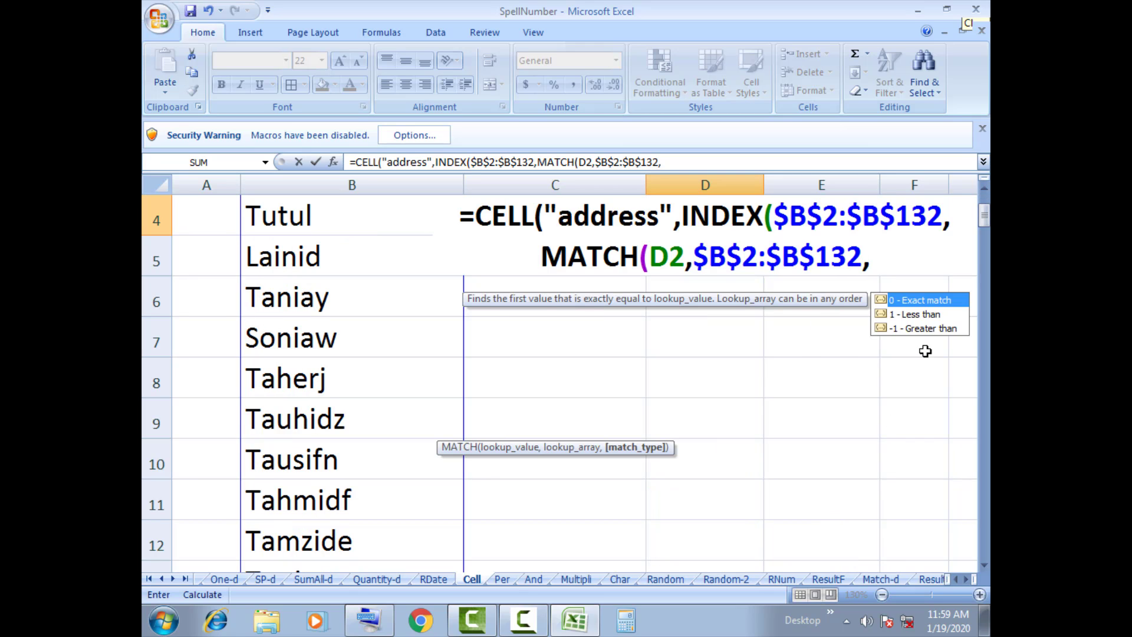
double_click(906, 304)
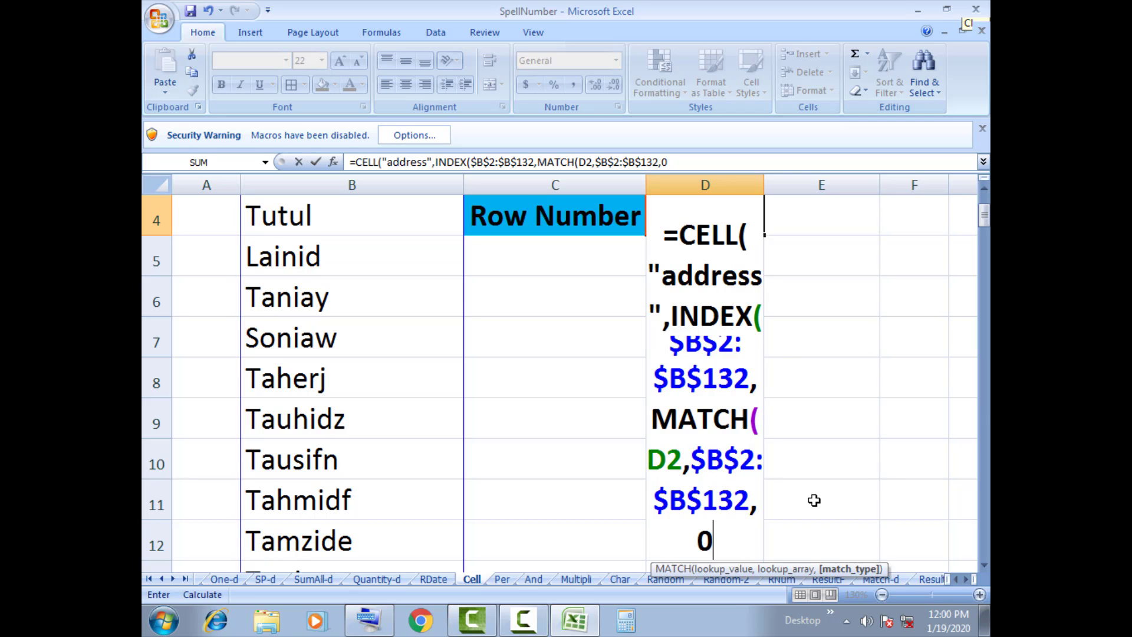
type(")")
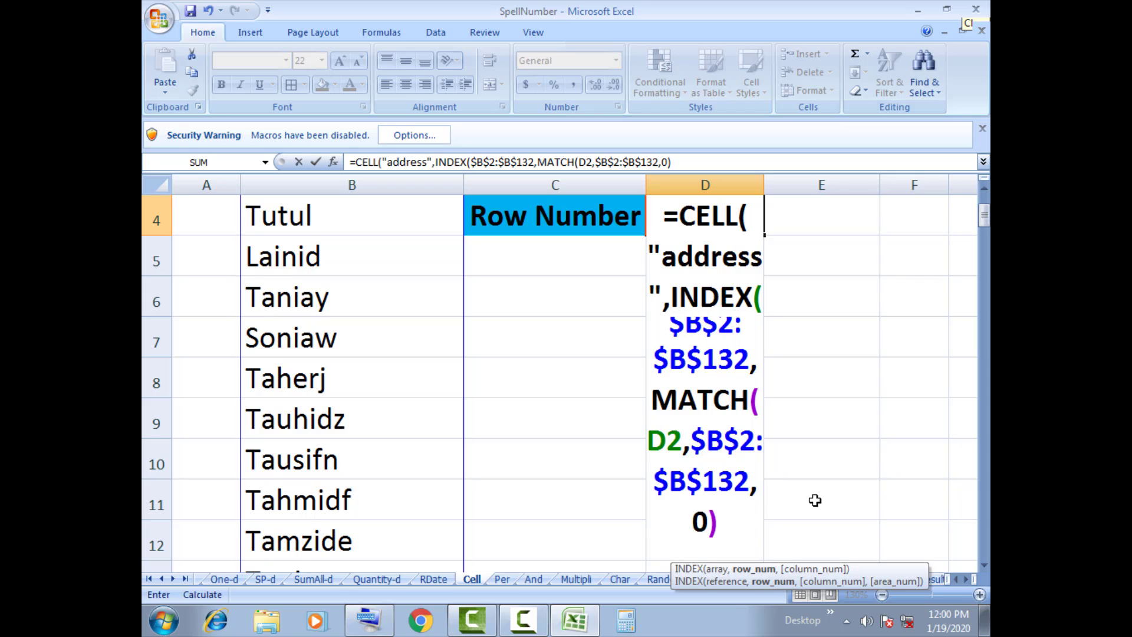
Set INDEX's column number to 1, close the INDEX and CELL functions, and enter the formula in D4.
type(",")
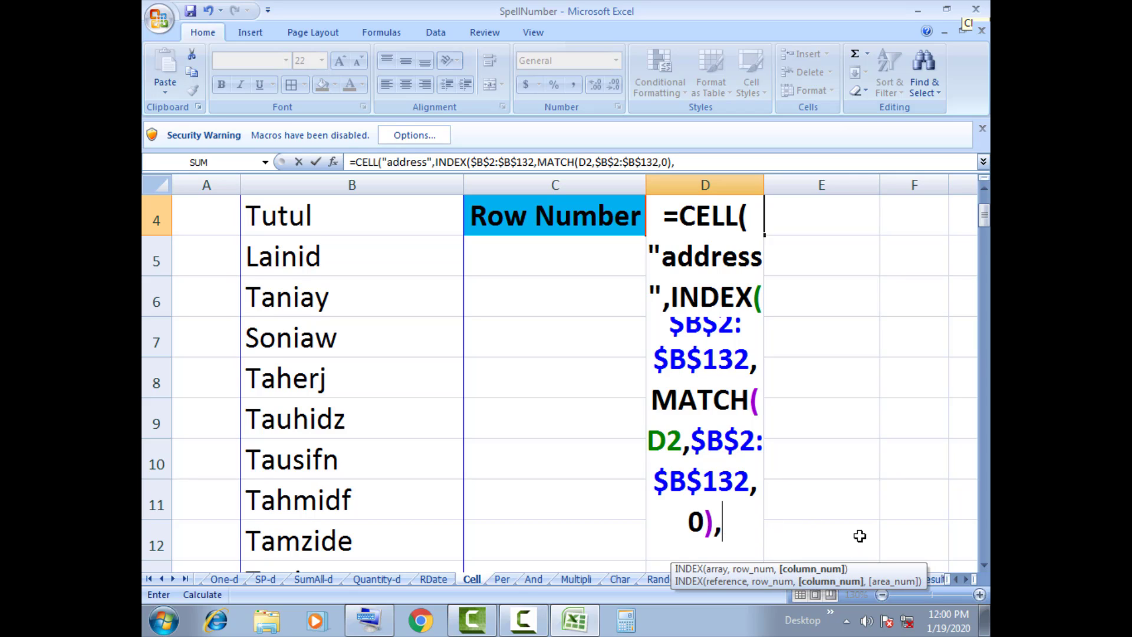
scroll(849, 372, "up", 1)
scroll(849, 373, "down", 6)
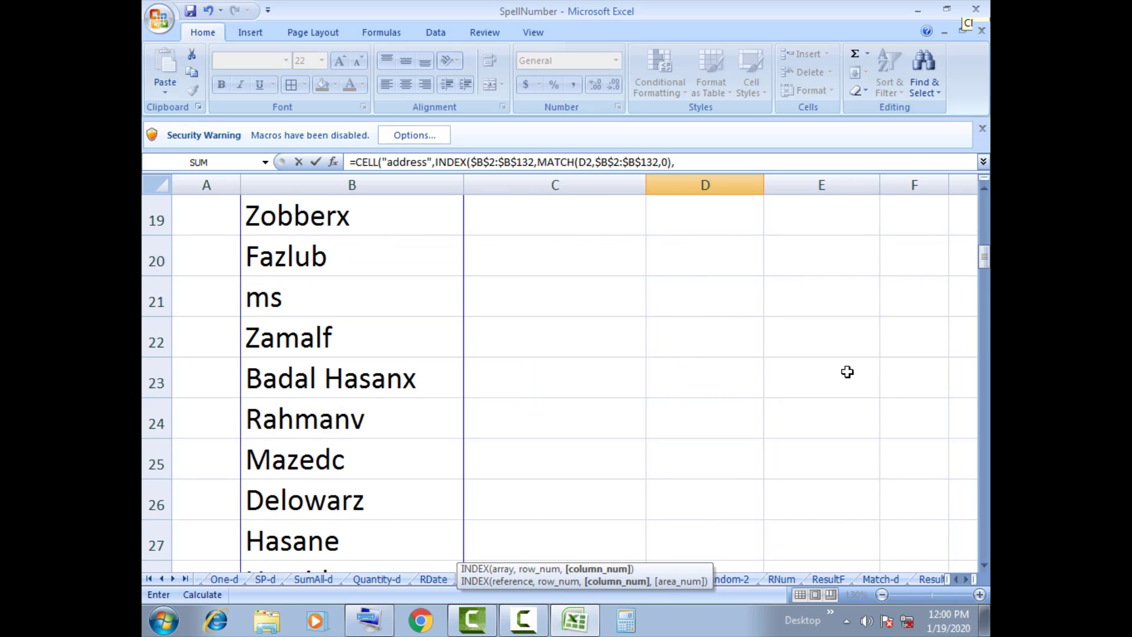
scroll(847, 371, "up", 6)
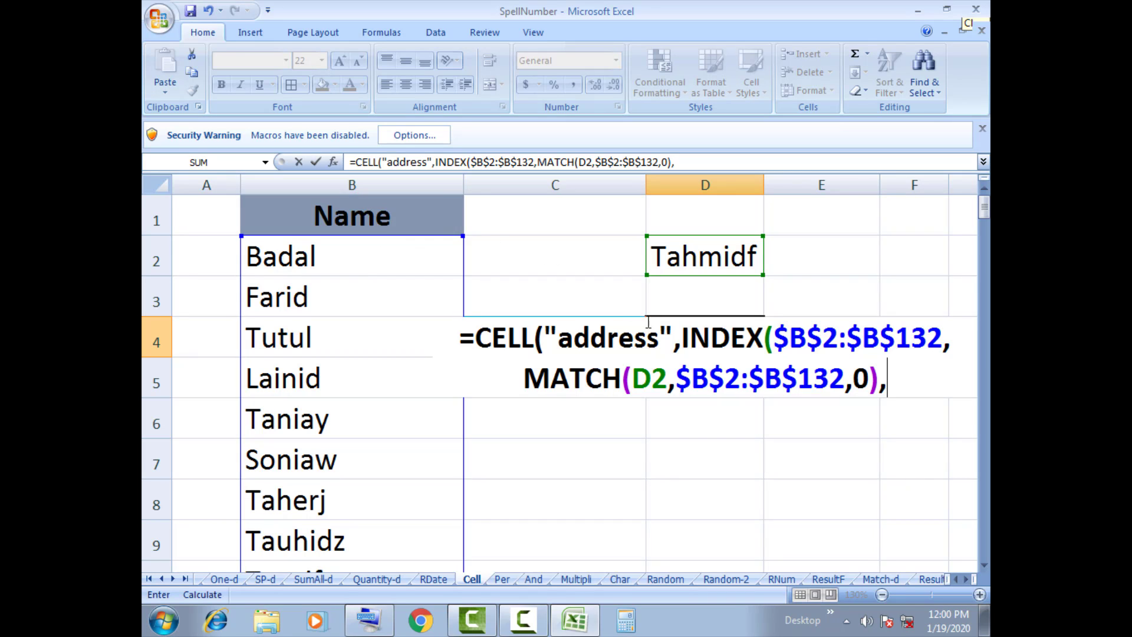
type("1")
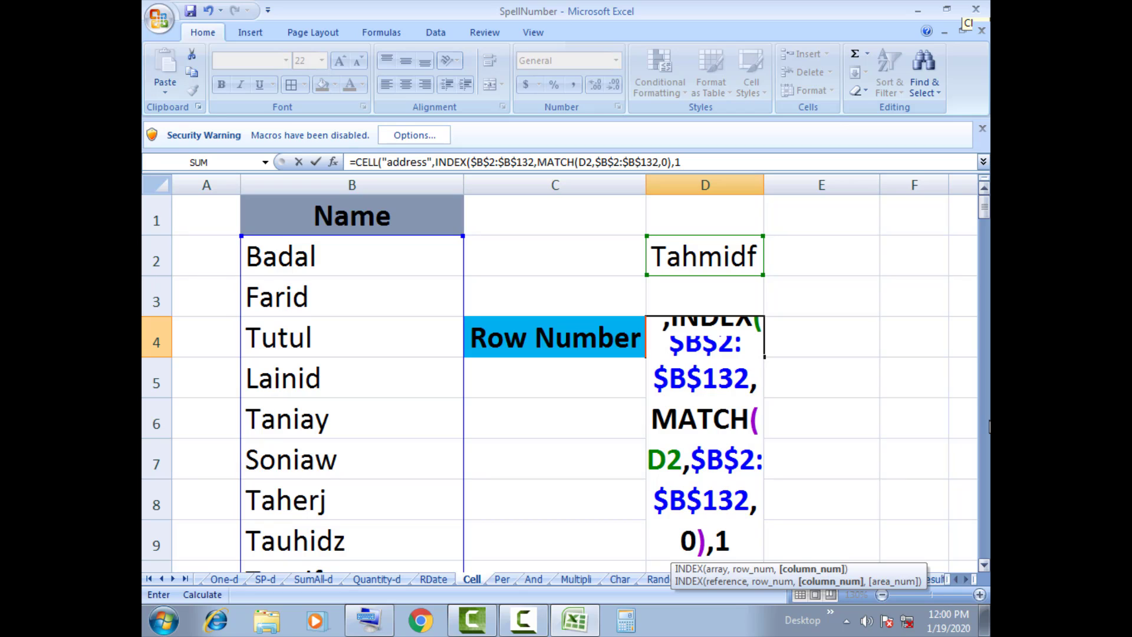
type(")")
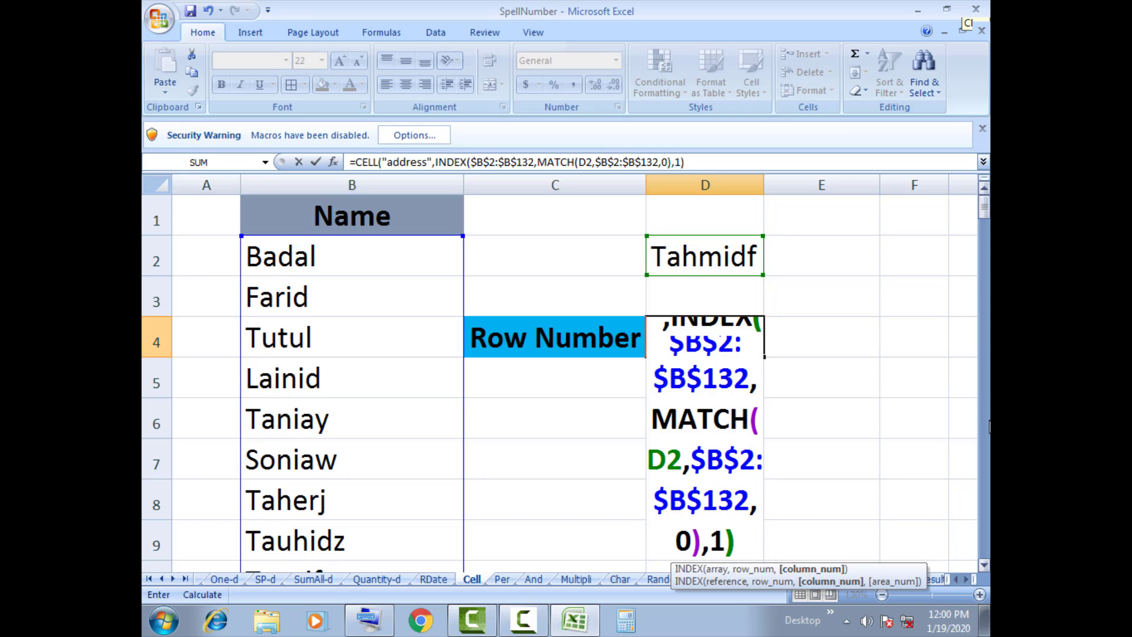
type(")")
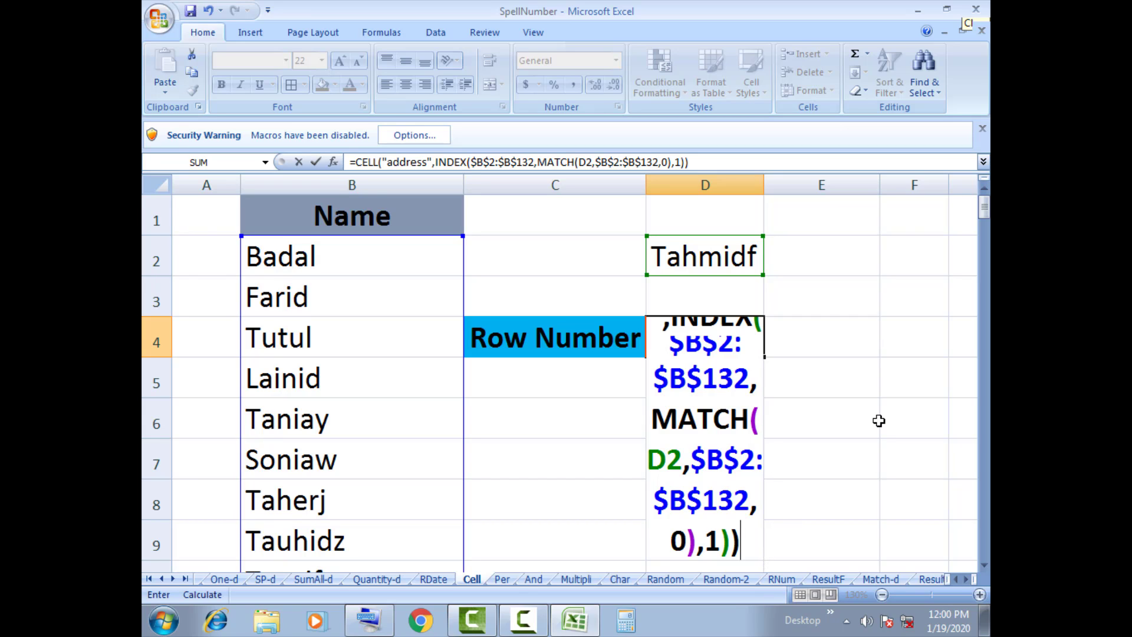
key("Return")
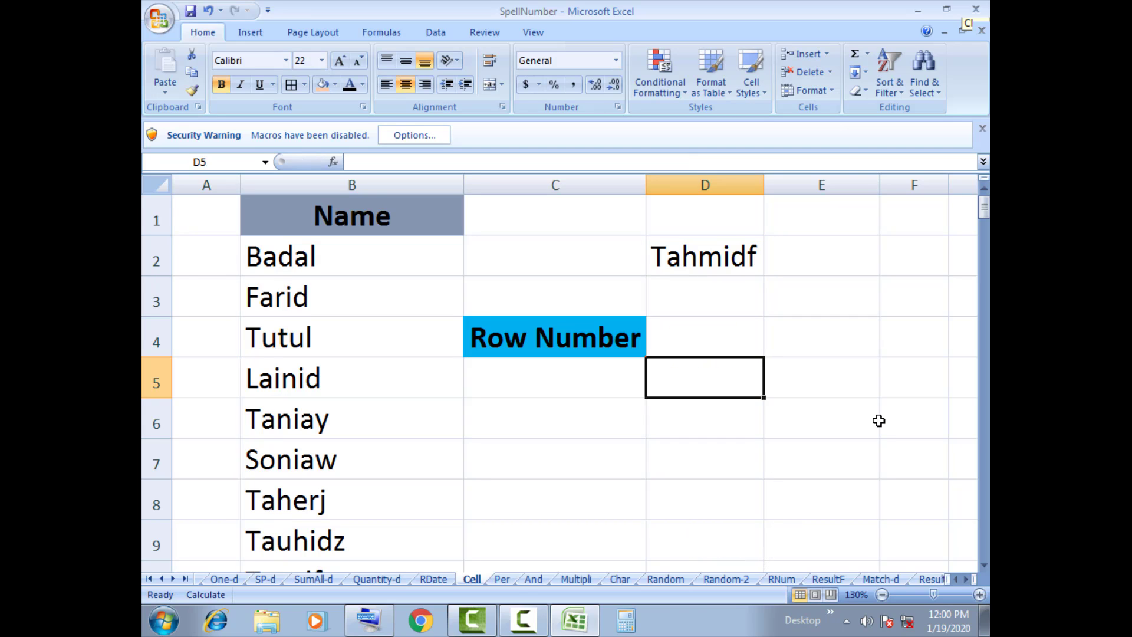
Inspect the formula text inside D4 to see why its characters are hard to see, leaving the formula unedited.
left_click(701, 346)
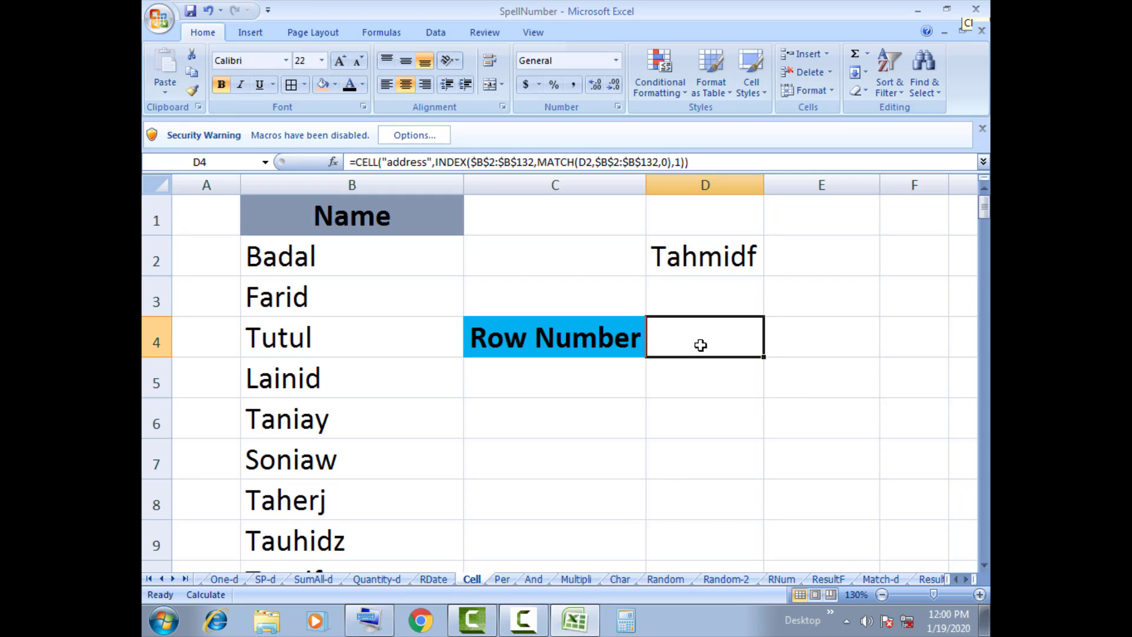
double_click(739, 347)
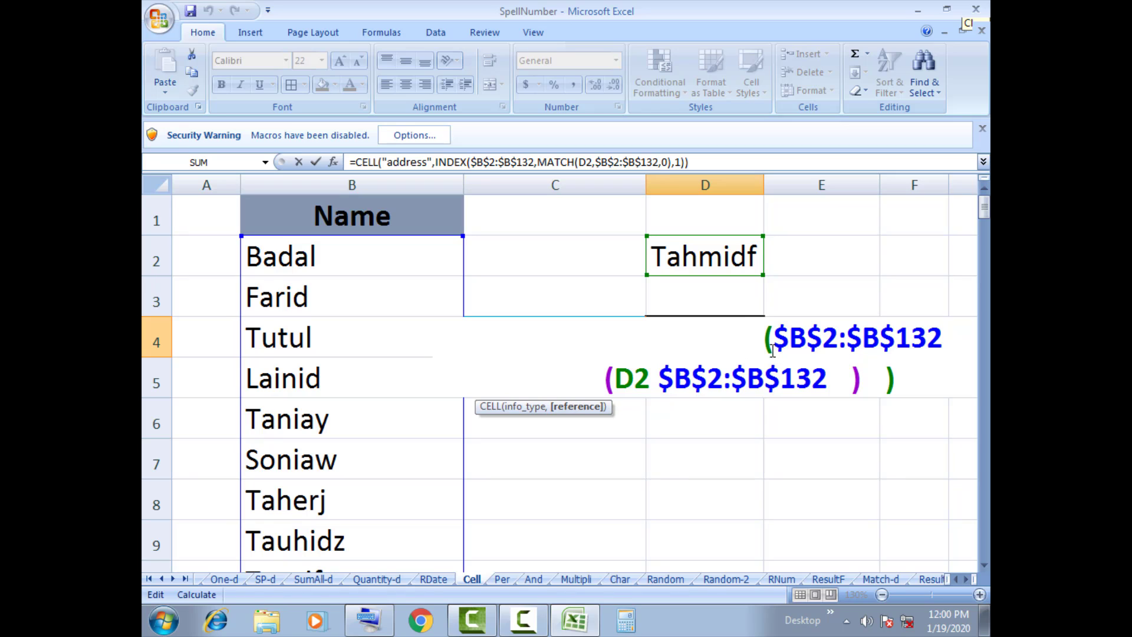
left_click(767, 349)
left_click_drag(766, 349, 418, 334)
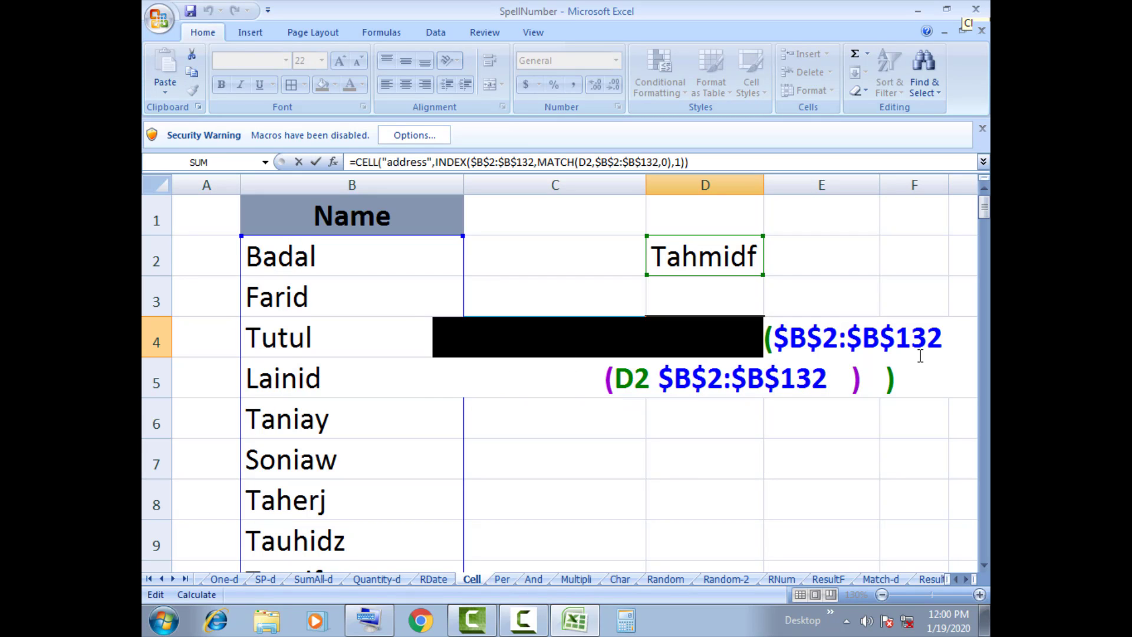
left_click_drag(909, 377, 430, 333)
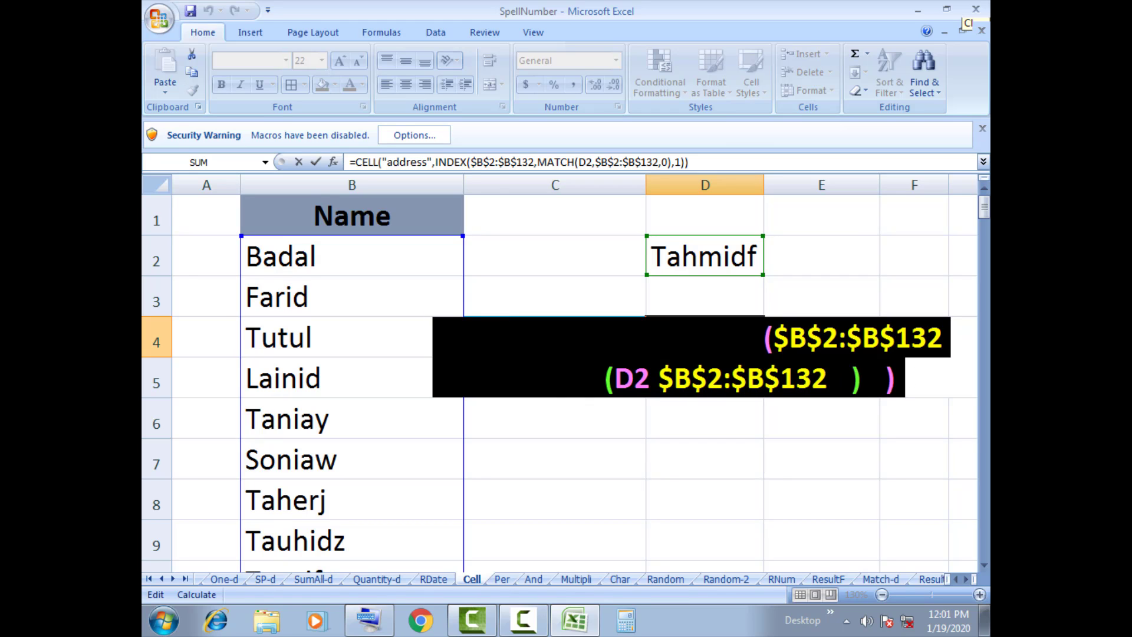
left_click(652, 378)
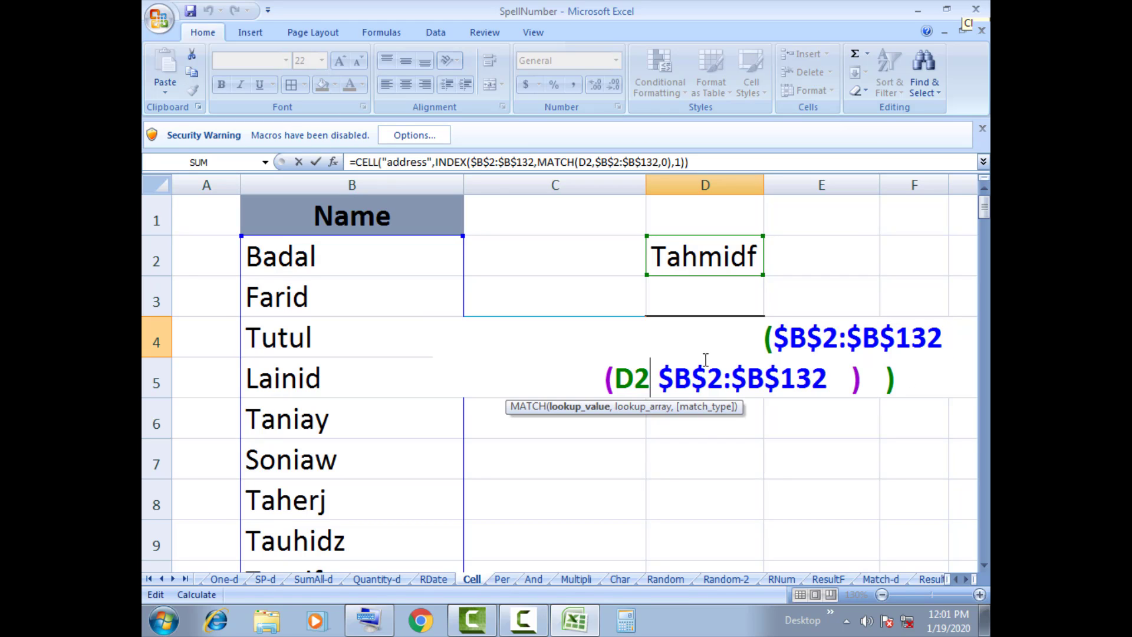
key("Escape")
left_click(702, 445)
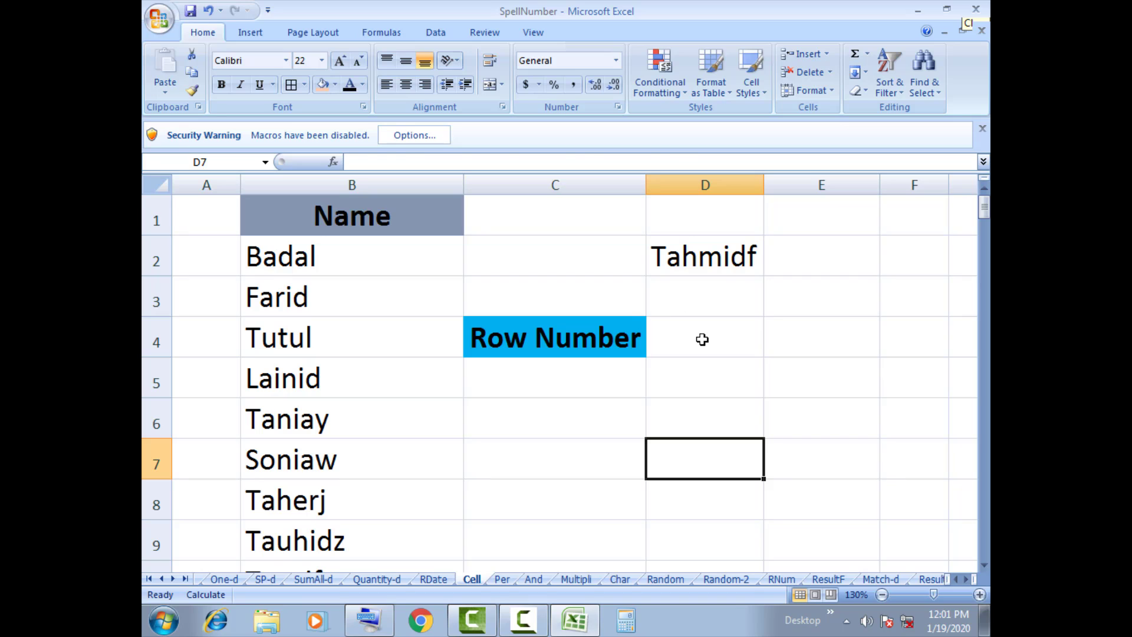
Change the font colour of D4 to black.
left_click(702, 340)
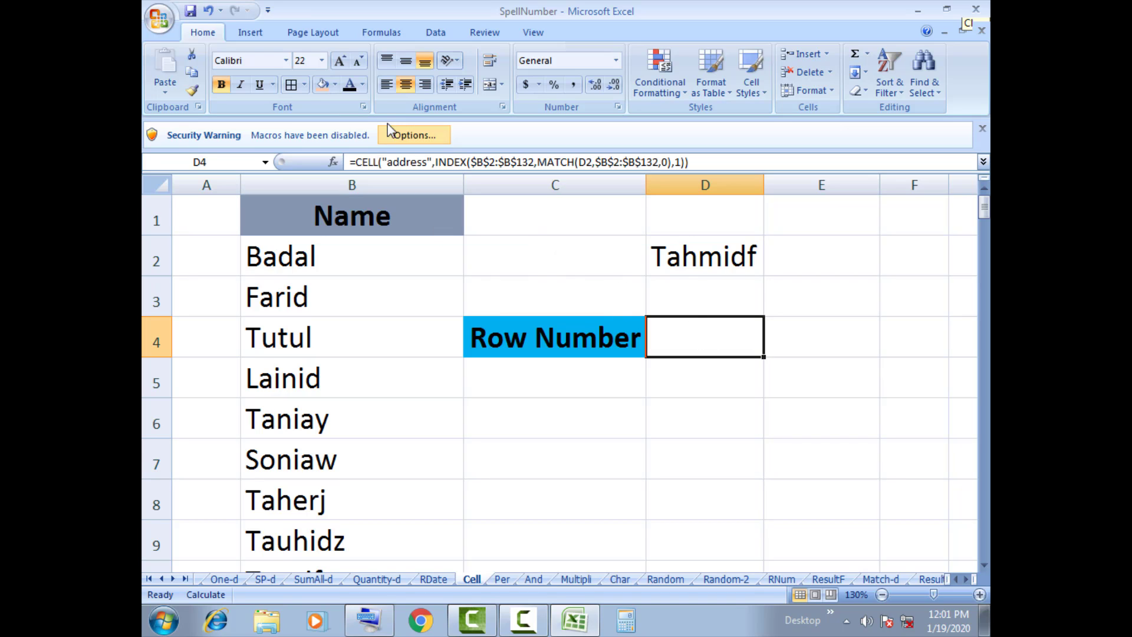
left_click(364, 86)
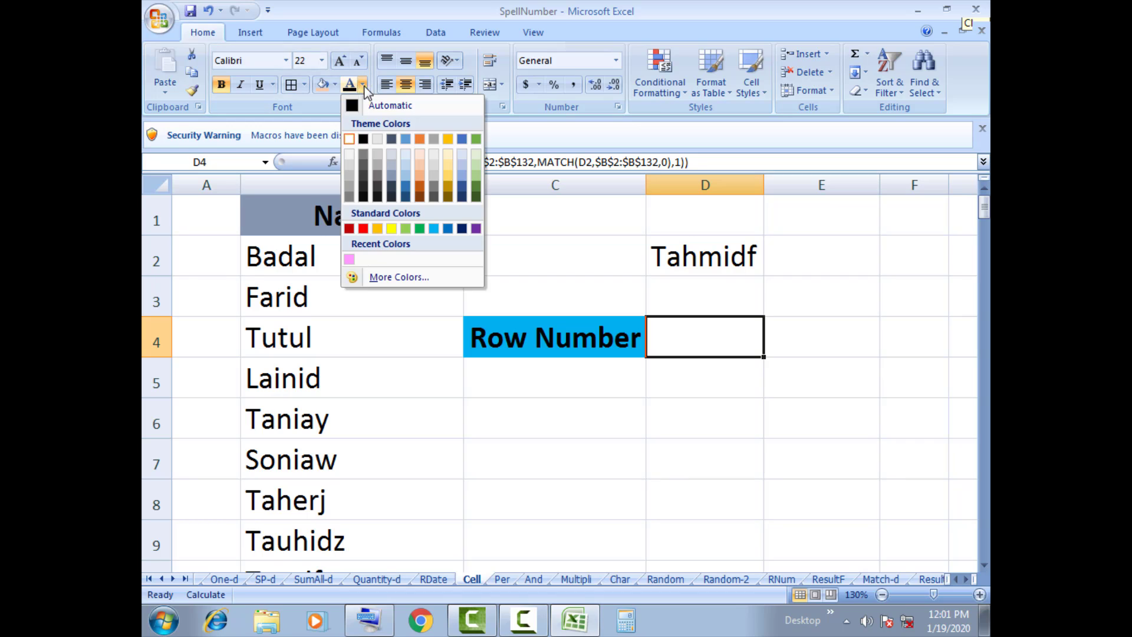
left_click(362, 139)
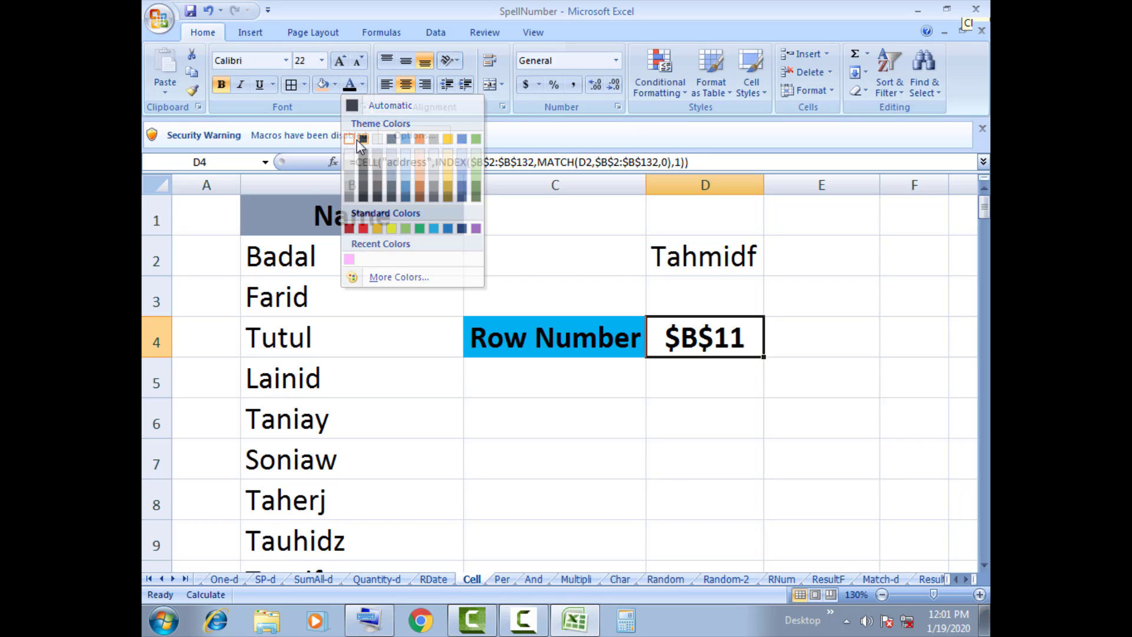
left_click(695, 369)
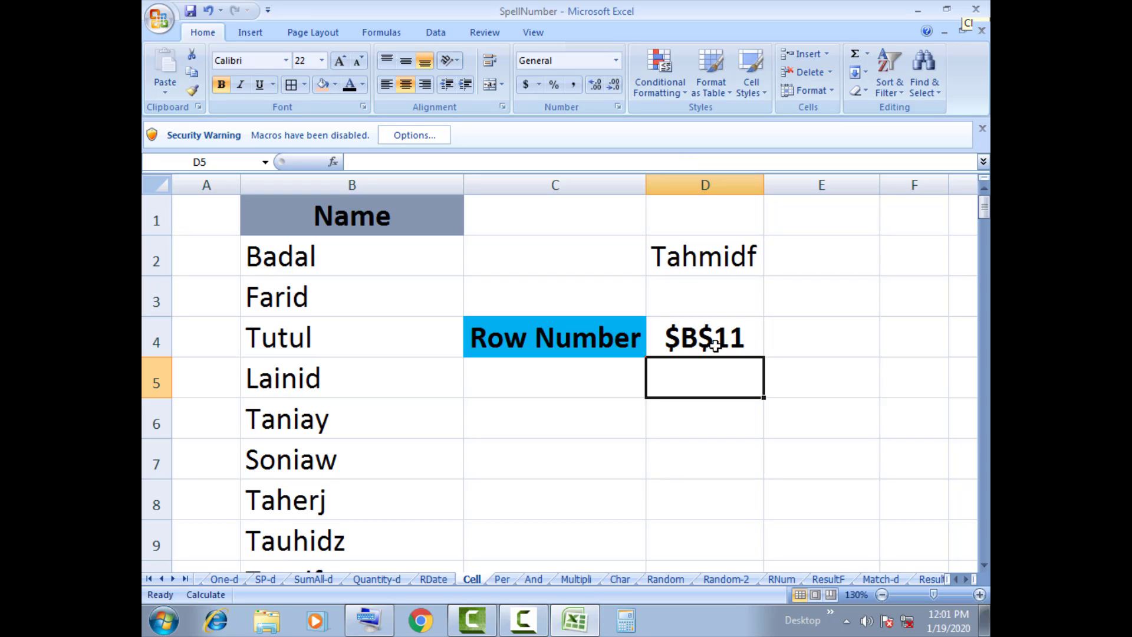
Check the address in D4 against the row where the name chosen in D2 stands in column B.
left_click(694, 348)
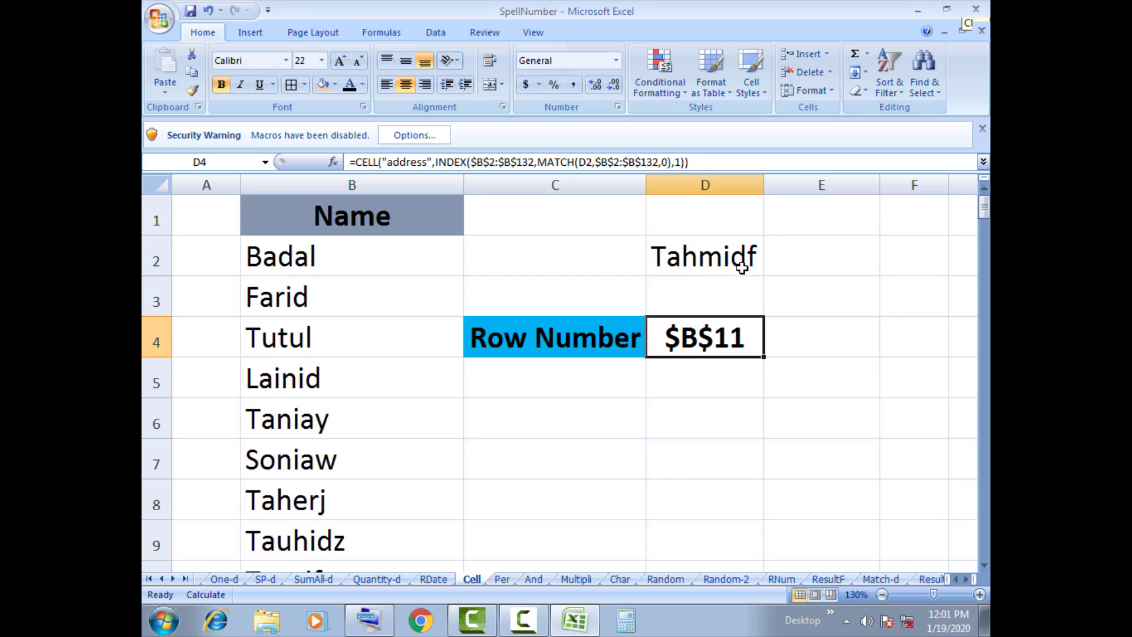
left_click(356, 537)
scroll(354, 536, "down", 2)
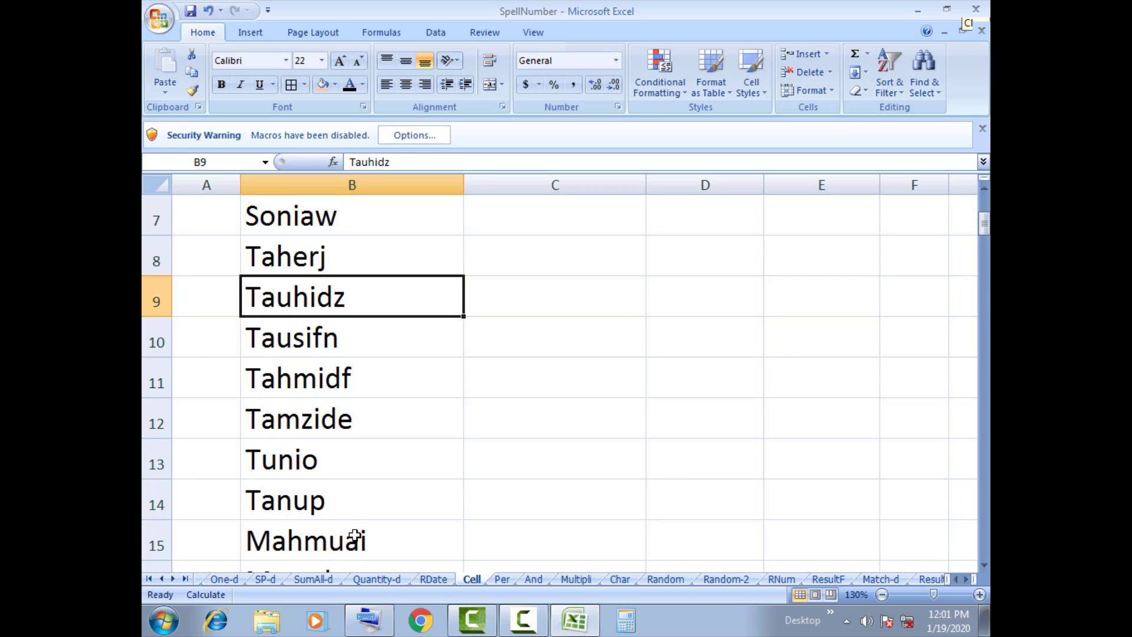
left_click(169, 383)
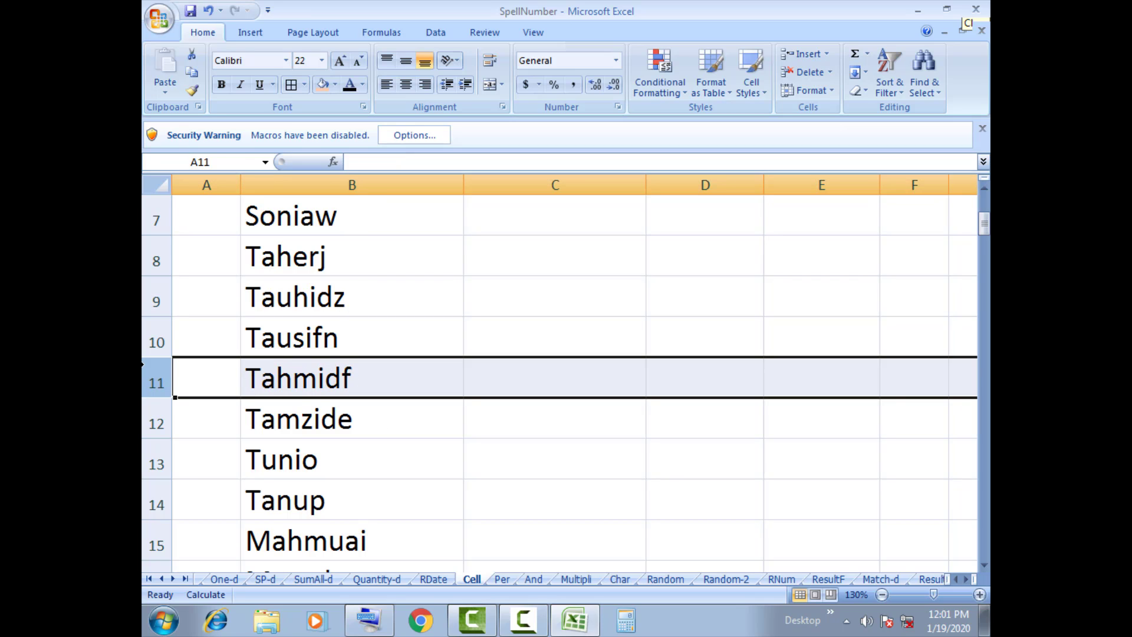
left_click(379, 389)
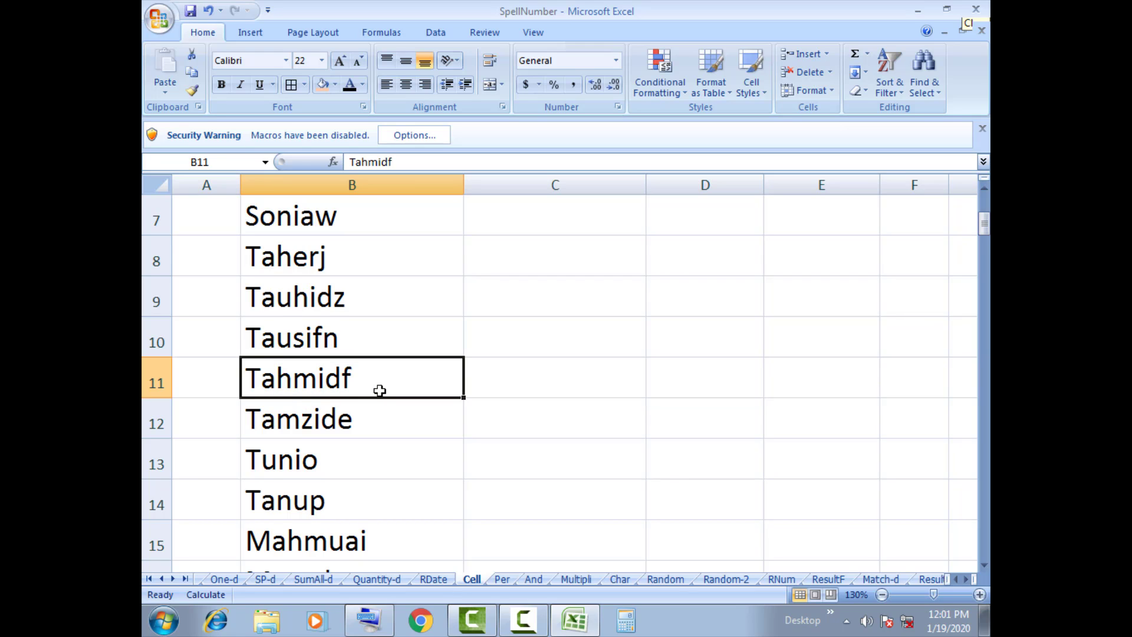
scroll(385, 390, "up", 2)
left_click(701, 342)
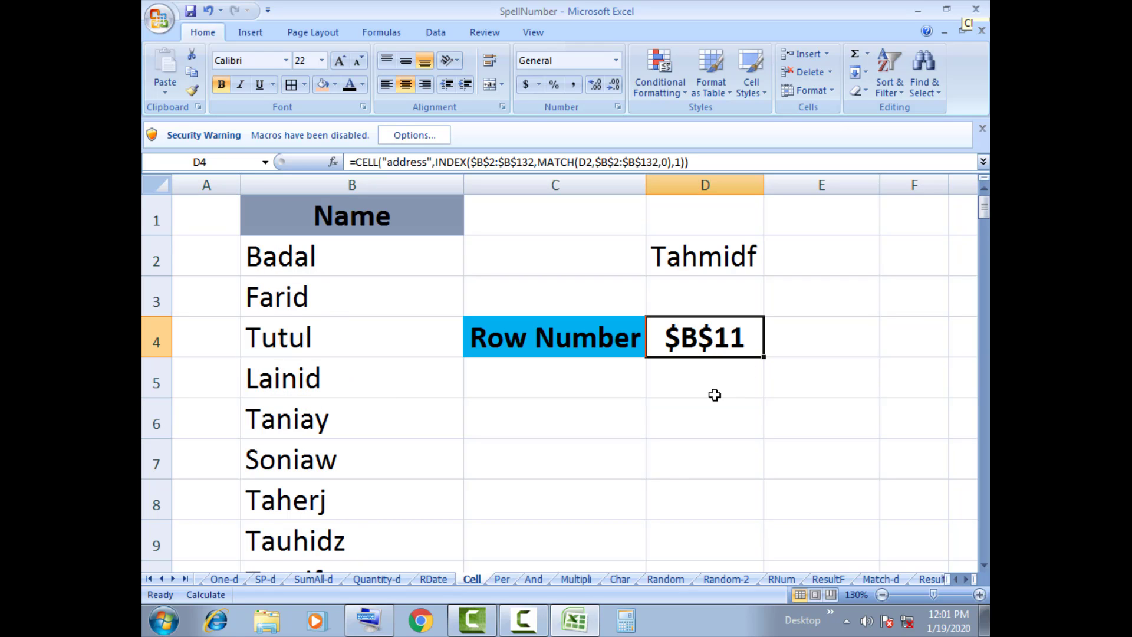
left_click(629, 440)
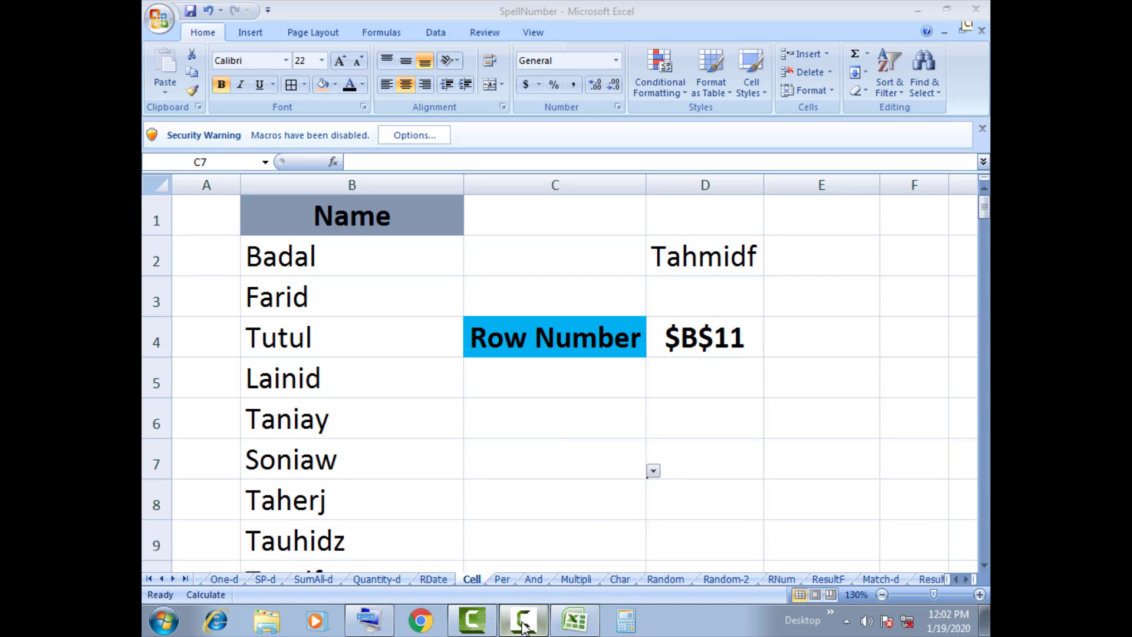
left_click(522, 620)
left_click(527, 474)
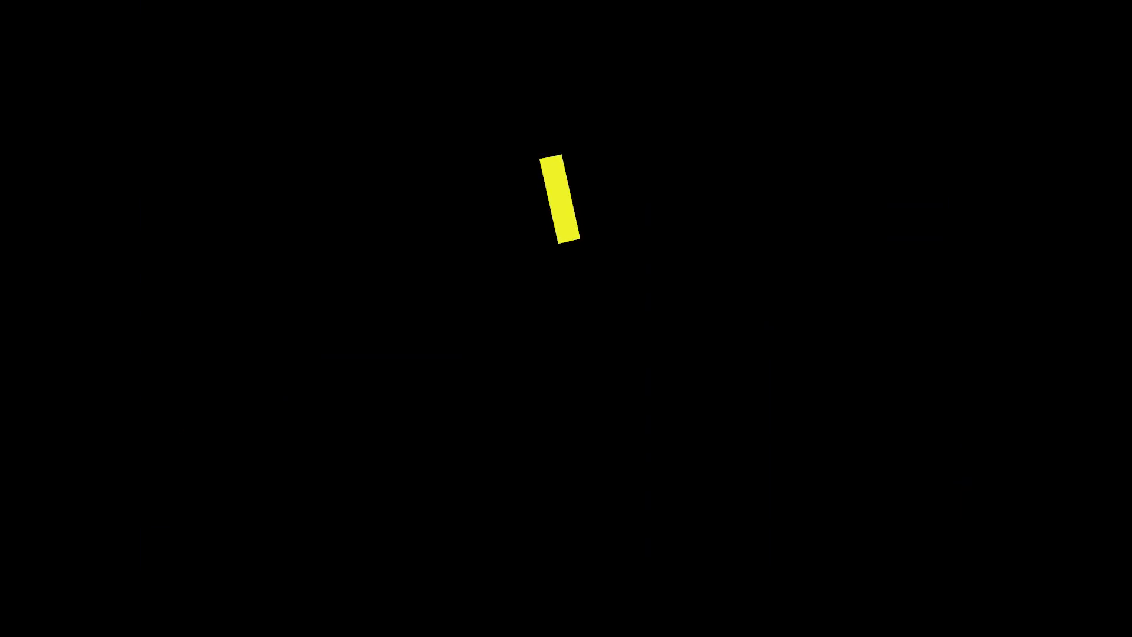